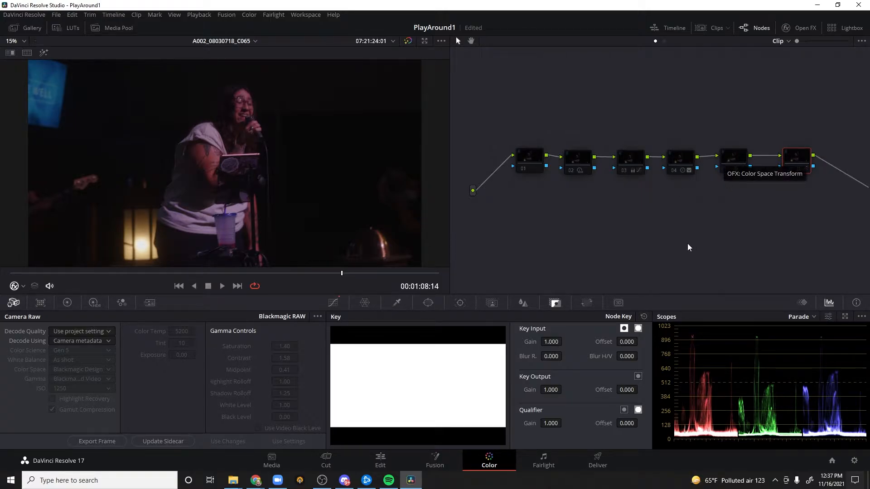
Move the playhead to 00:01:03:08 and set the clip's Camera Raw decoding to Clip
left_click(154, 273)
left_click_drag(154, 271, 170, 270)
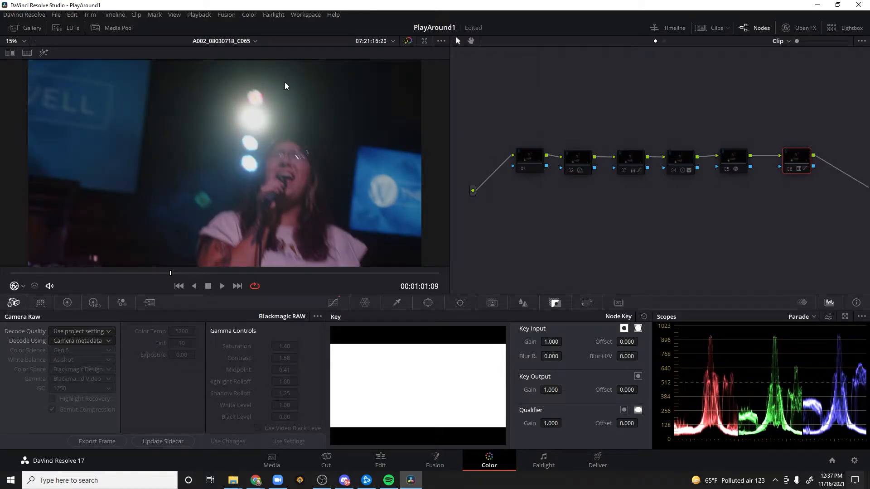
left_click_drag(189, 274, 217, 276)
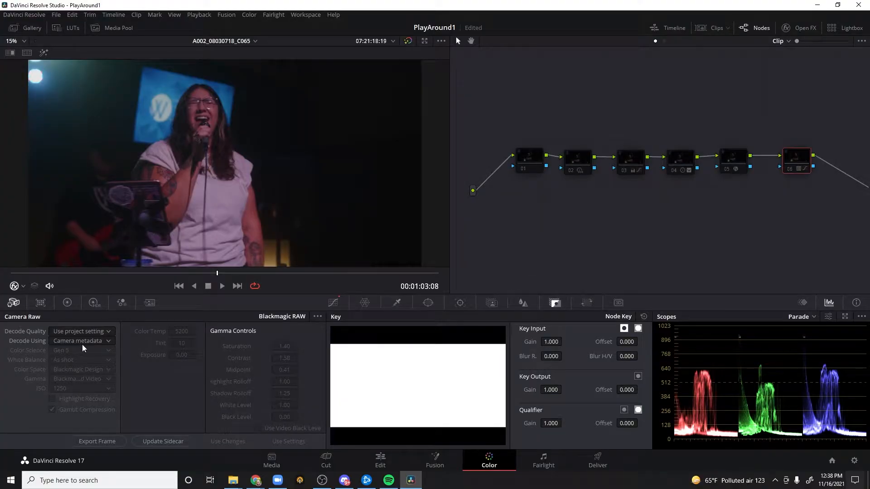
left_click(81, 341)
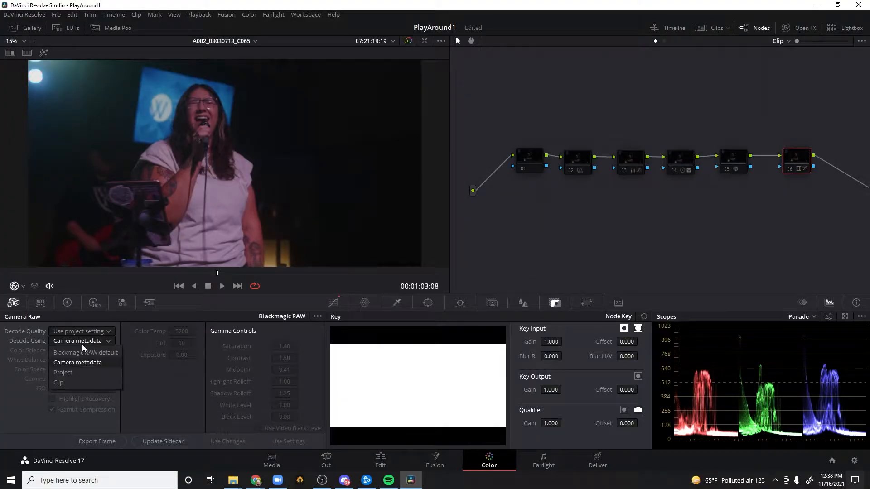
left_click(74, 379)
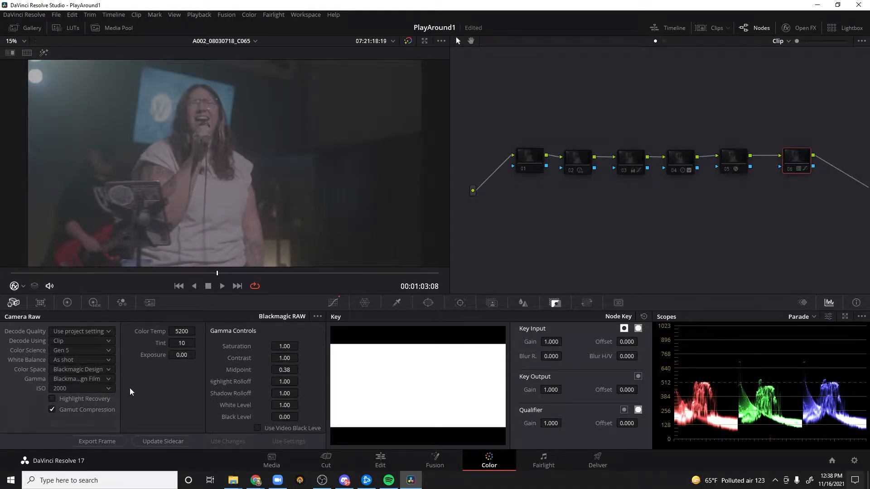
Choose Blackmagic Design Film as the clip's Camera Raw gamma
left_click(80, 379)
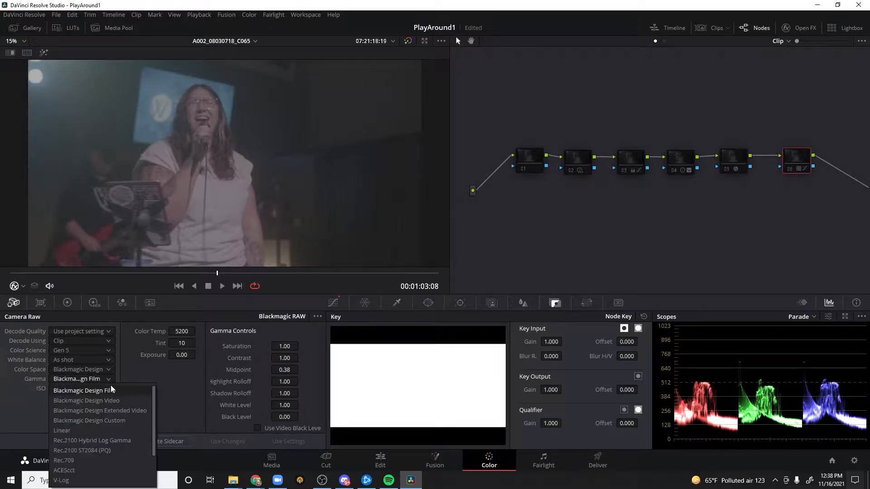
left_click(88, 377)
left_click(89, 377)
left_click(93, 384)
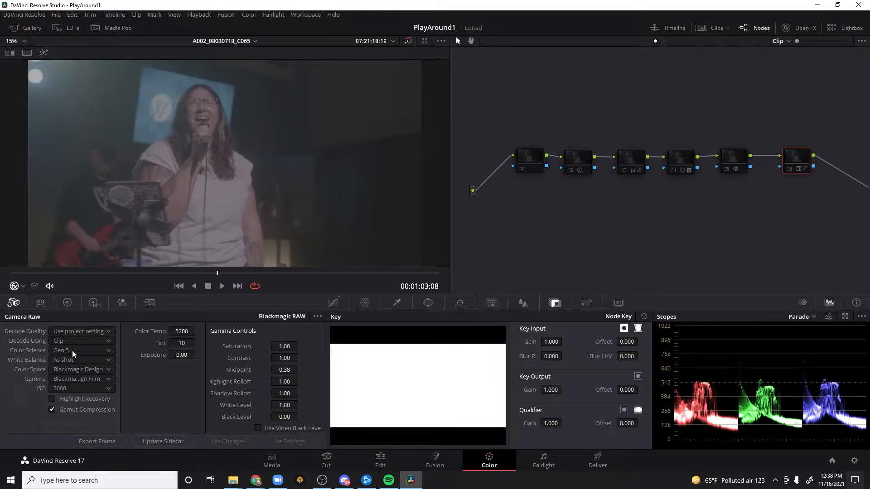
Re-enable all six bypassed nodes of the existing grade
left_click_drag(529, 160, 517, 158)
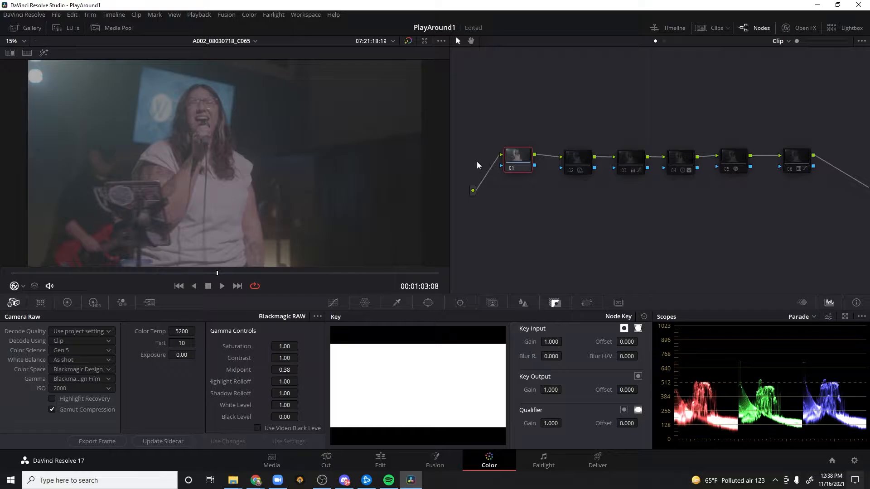
left_click(737, 165)
left_click_drag(741, 161, 732, 164)
left_click(796, 160)
left_click(727, 166)
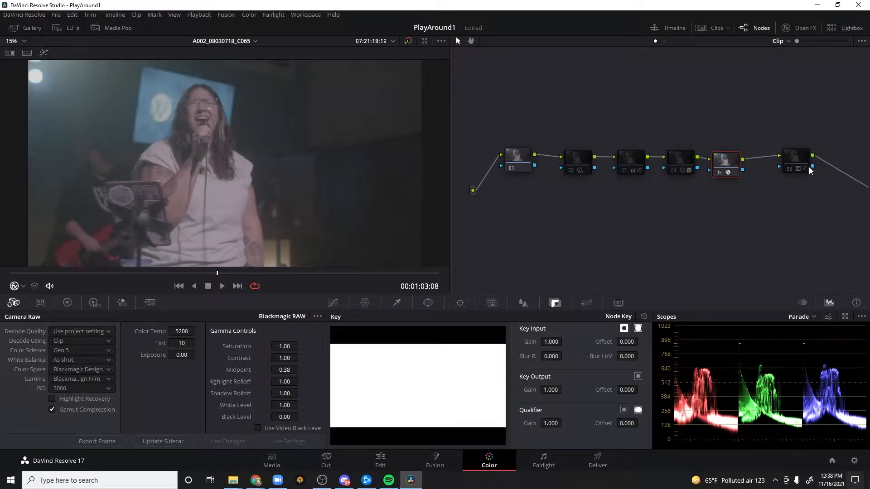
left_click(807, 168)
left_click_drag(809, 166, 805, 172)
key("ctrl+z")
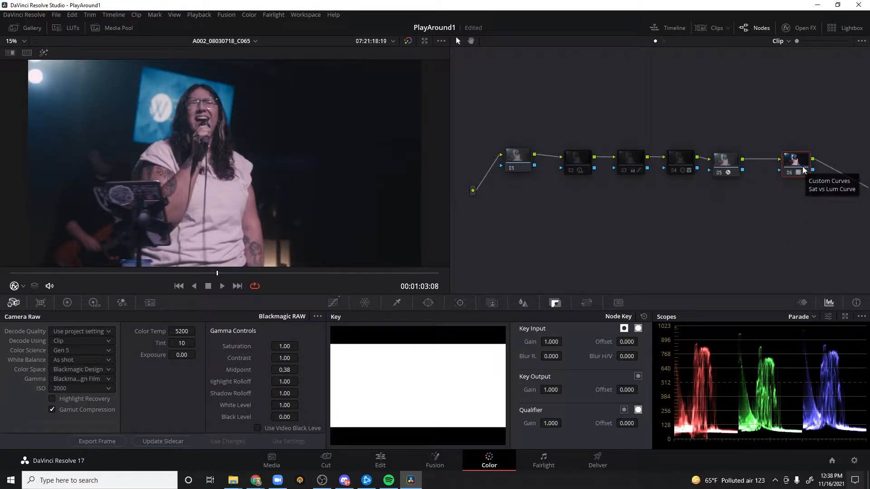
key("ctrl+z")
key("ctrl+z")
key("ctrl+z")
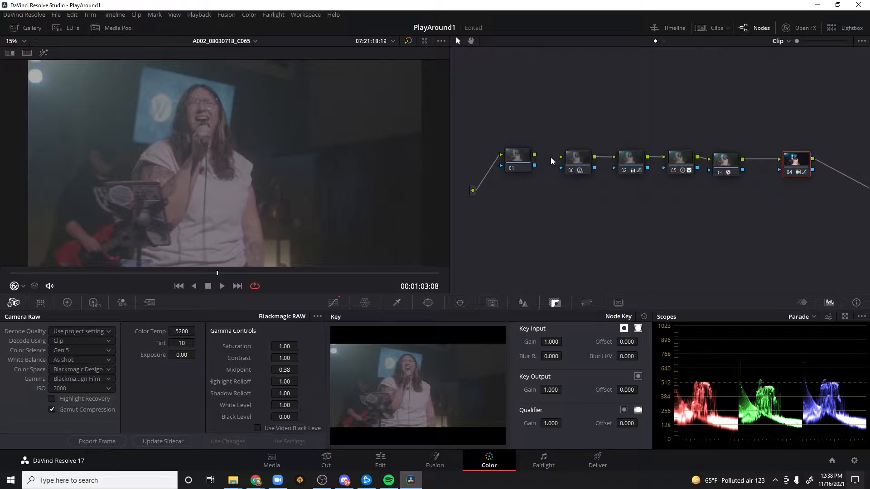
Detach the existing six-node chain from the source and the output in the node graph
left_click_drag(466, 127, 844, 246)
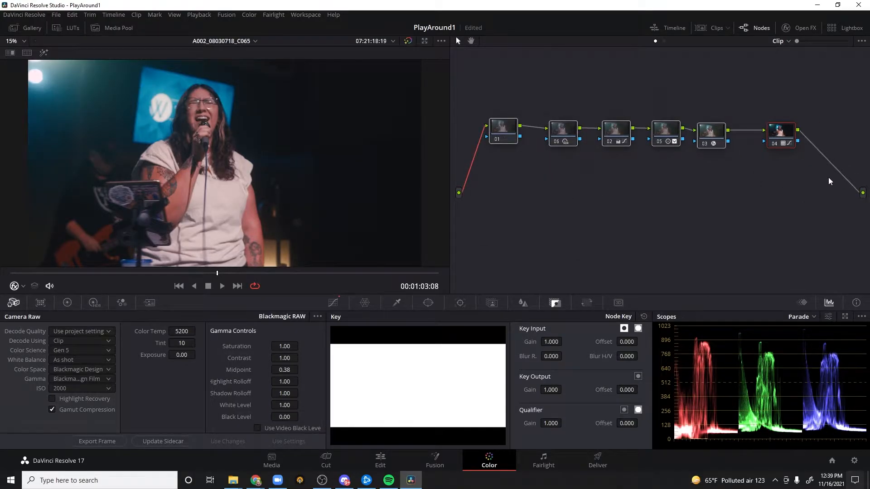
left_click_drag(860, 190, 825, 183)
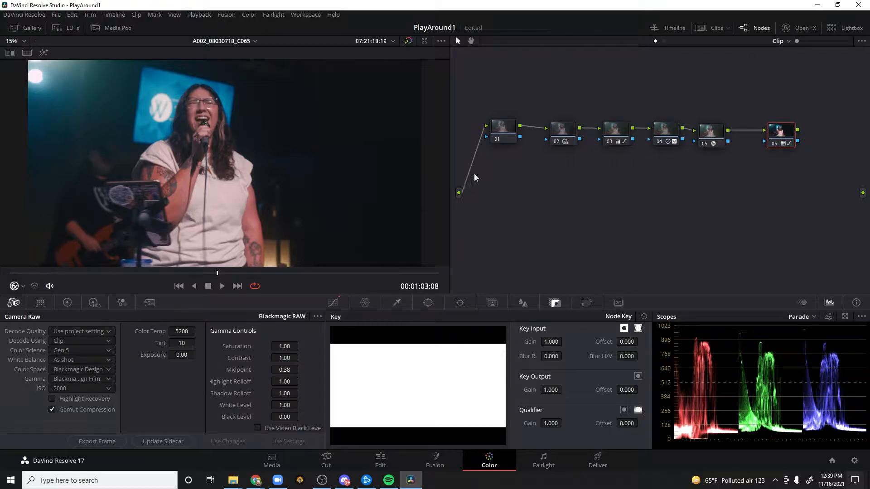
key("alt+s")
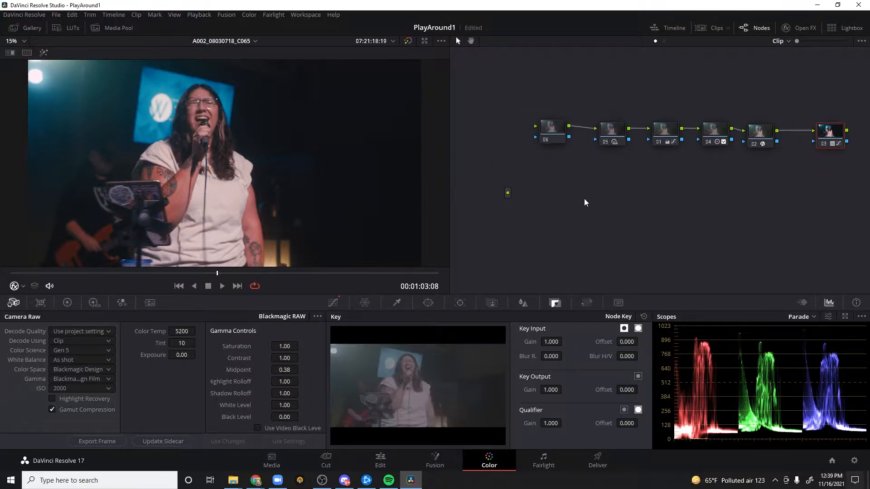
Add a new node below the old chain and connect it between the source and the output
left_click_drag(478, 168, 507, 193)
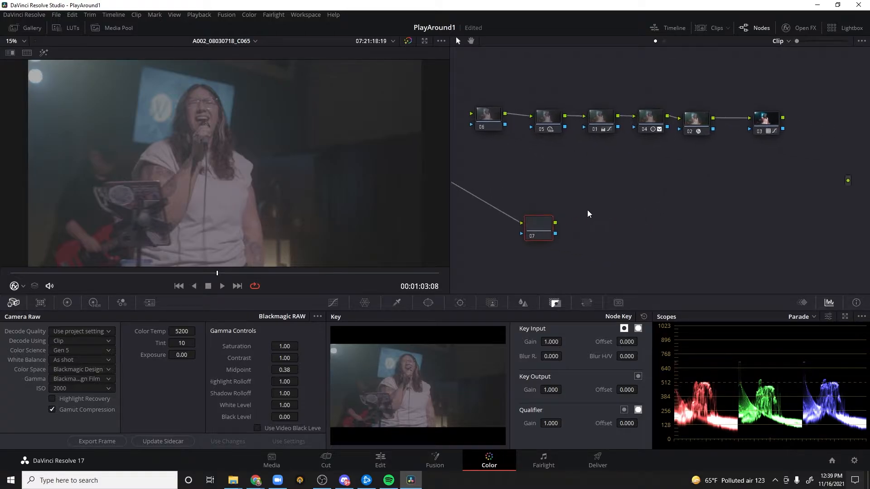
left_click_drag(558, 223, 847, 180)
left_click_drag(535, 234, 483, 176)
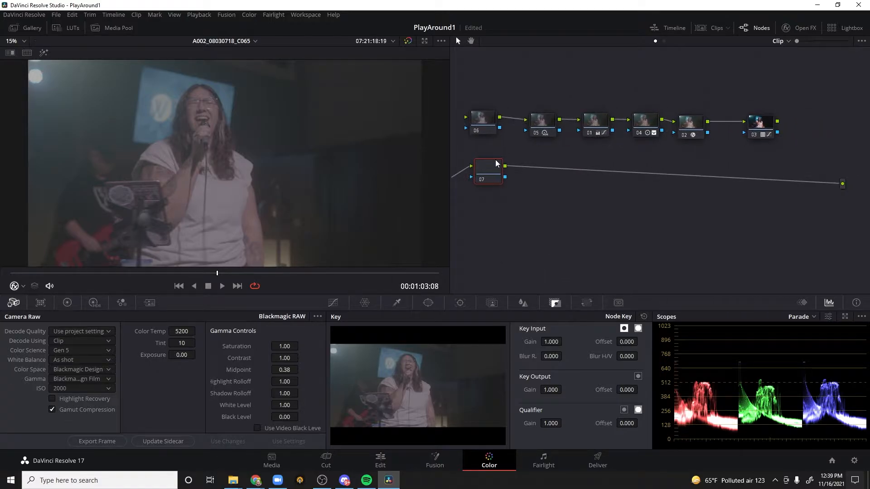
Add a second serial node toward the output and move the old node chain farther above the new one
key("alt+s")
left_click_drag(533, 176, 699, 177)
left_click_drag(472, 89, 809, 138)
left_click_drag(597, 127, 588, 82)
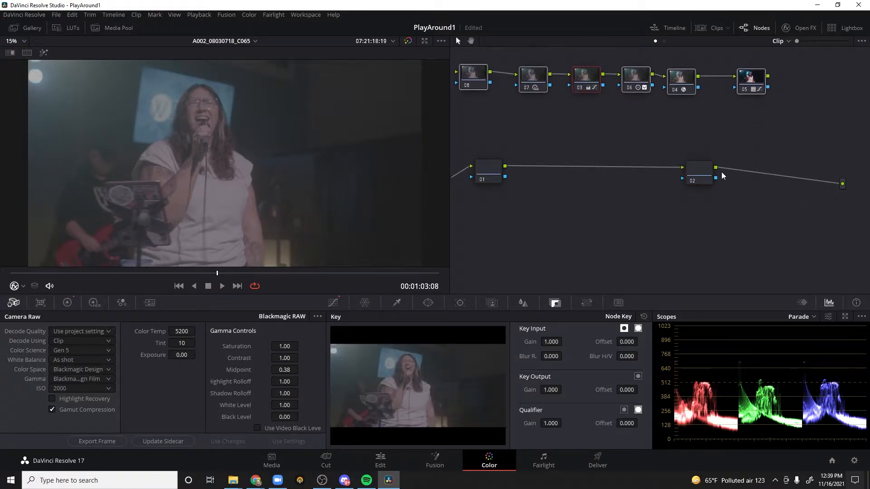
Apply a Color Space Transform to the second node with input color space Blackmagic Video Gen 5 and input gamma Blackmagic Design Film Gen 5
left_click(699, 177)
left_click(803, 29)
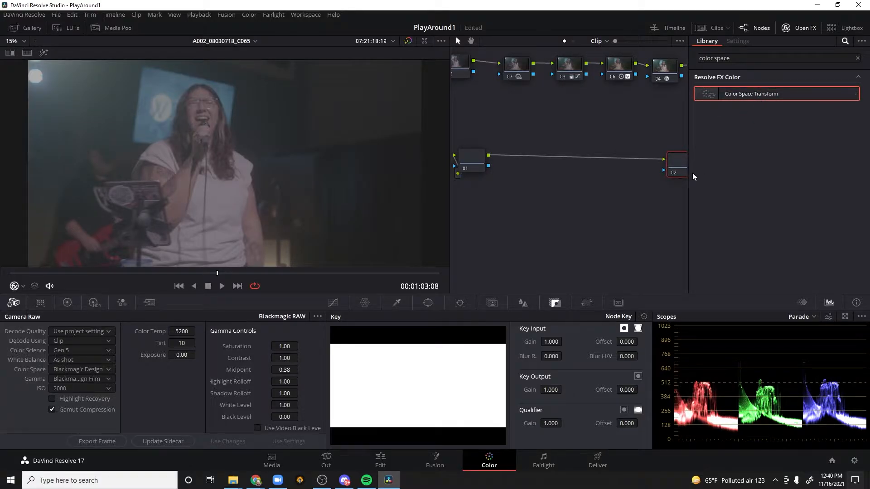
left_click_drag(761, 101, 677, 164)
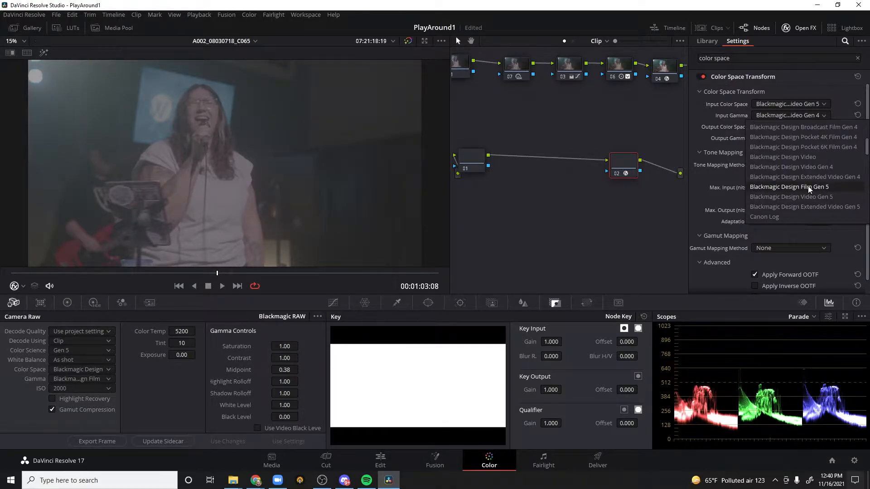
left_click(810, 187)
left_click_drag(628, 176, 631, 170)
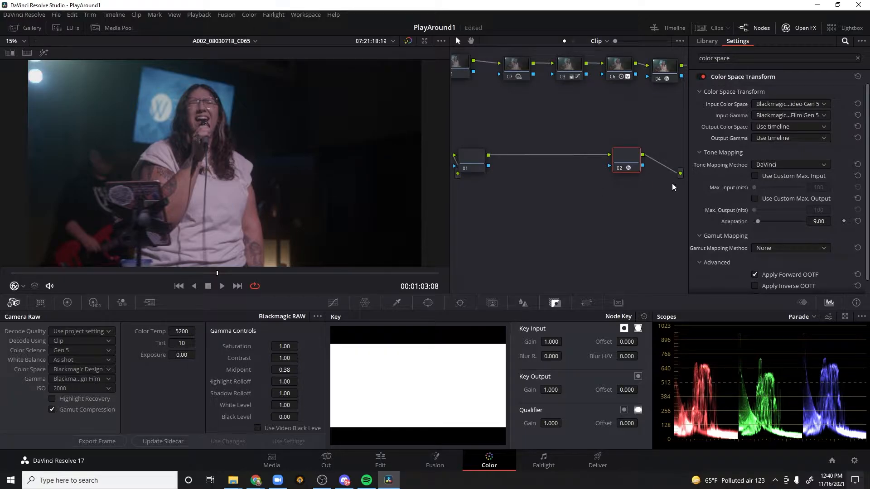
left_click_drag(479, 161, 493, 163)
left_click_drag(633, 161, 637, 164)
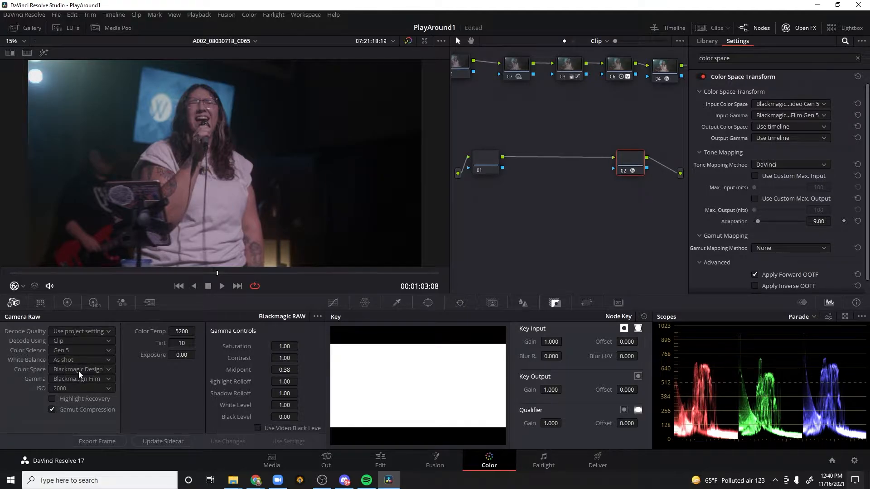
left_click_drag(637, 164, 631, 163)
left_click(788, 28)
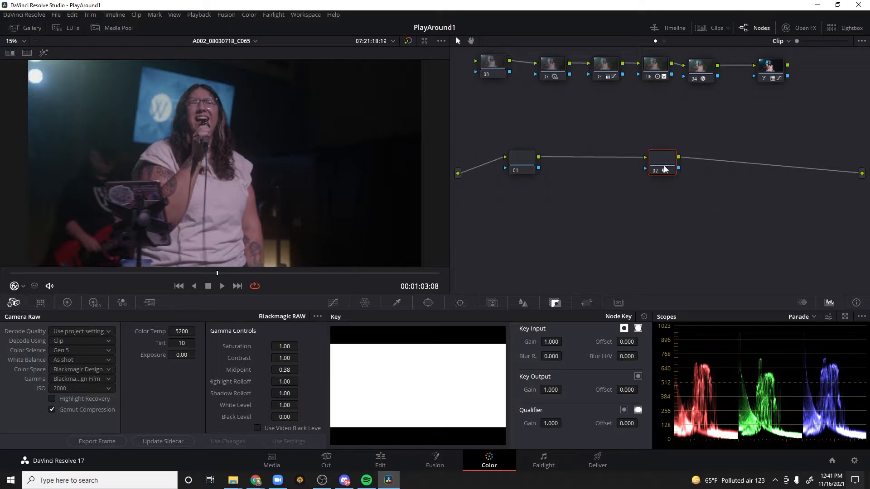
Spread the two connected nodes apart and insert three serial nodes between them
left_click_drag(522, 170, 500, 169)
left_click_drag(660, 171, 696, 169)
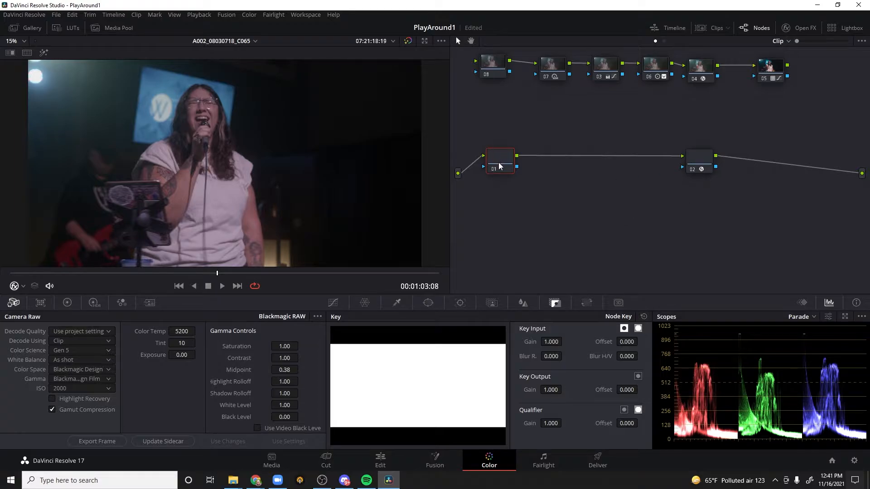
key("alt+s")
key("alt+s")
left_click_drag(591, 166, 610, 165)
key("alt+s")
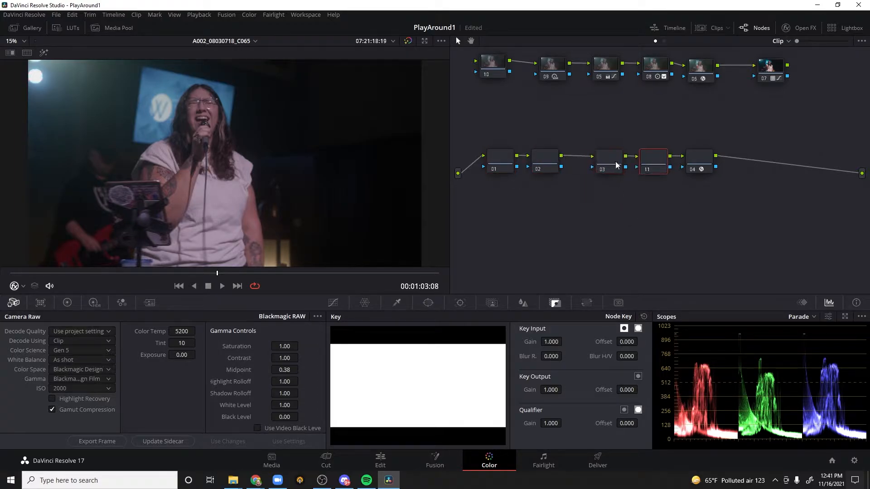
Set node 02's HDR Global exposure to 0.06 and saturation to 1.01, comparing the Waveform and Parade scopes
left_click(548, 161)
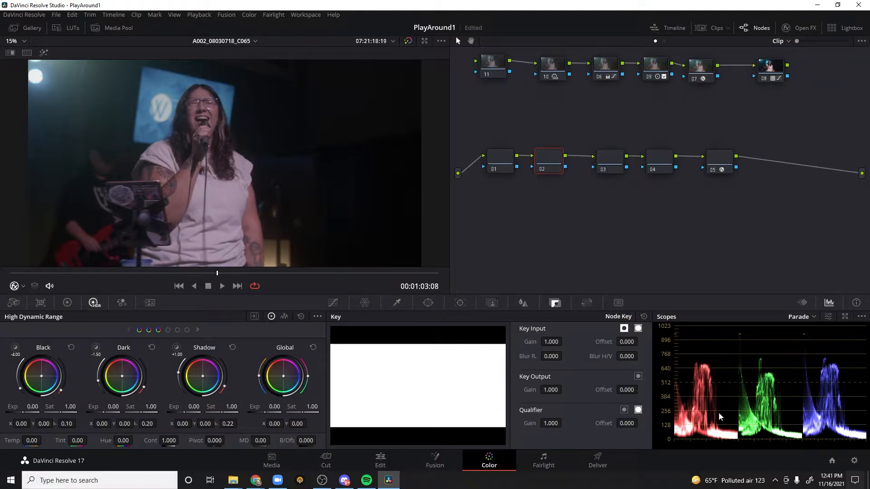
left_click(798, 317)
left_click(809, 326)
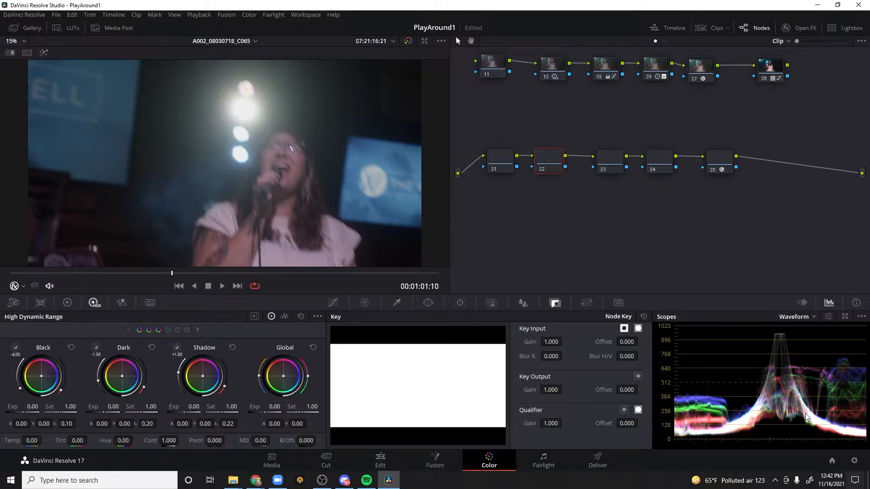
left_click(270, 412)
left_click(811, 317)
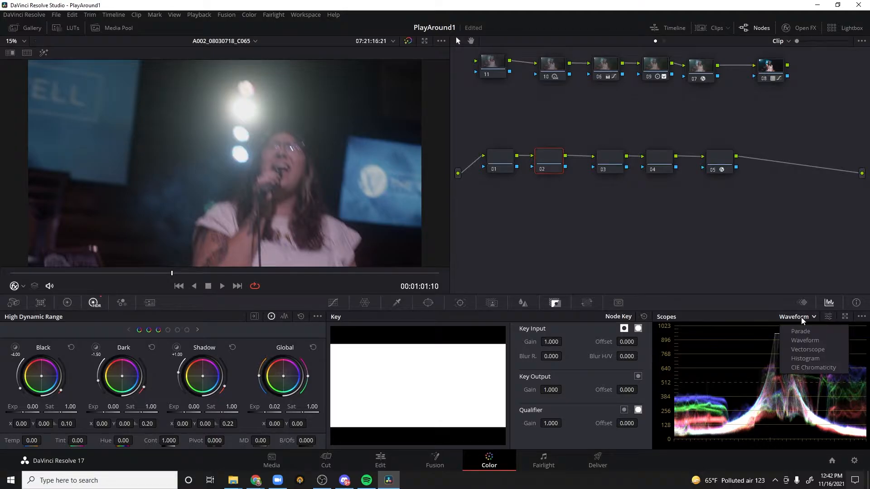
left_click(801, 333)
left_click(270, 412)
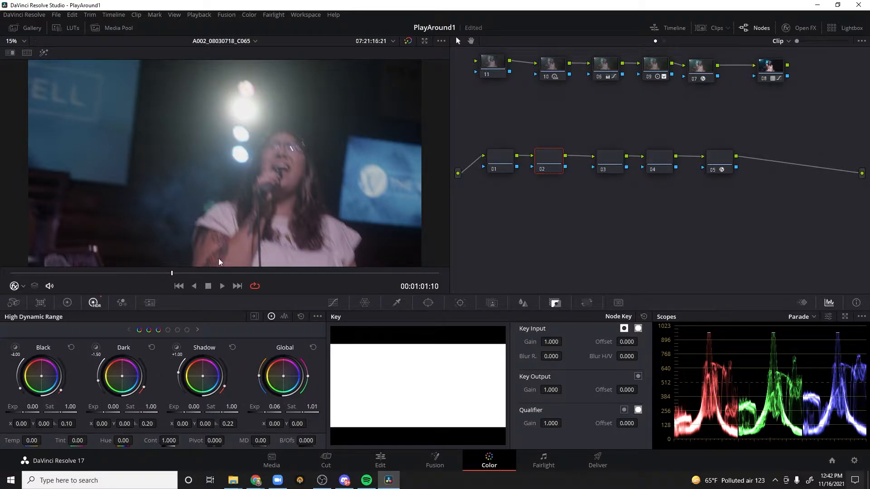
Set node 02's HDR exposures to 0.00 for Black, 0.31 for Dark and 0.11 for Shadow, and check them across the clip
left_click_drag(177, 275, 247, 273)
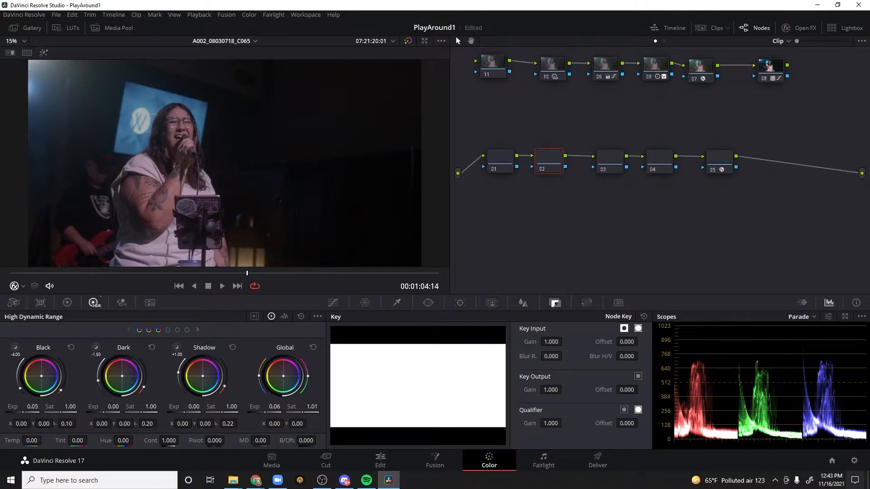
left_click_drag(33, 406, 9, 431)
left_click_drag(104, 412, 116, 412)
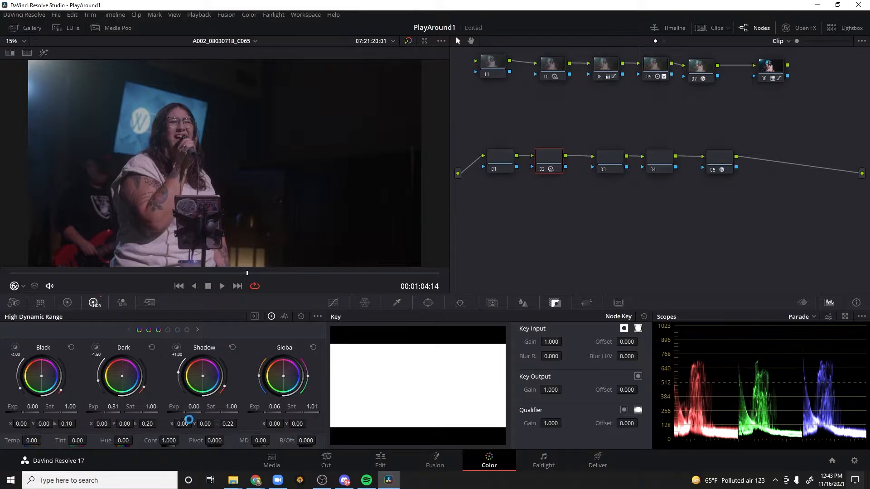
left_click_drag(190, 412, 204, 412)
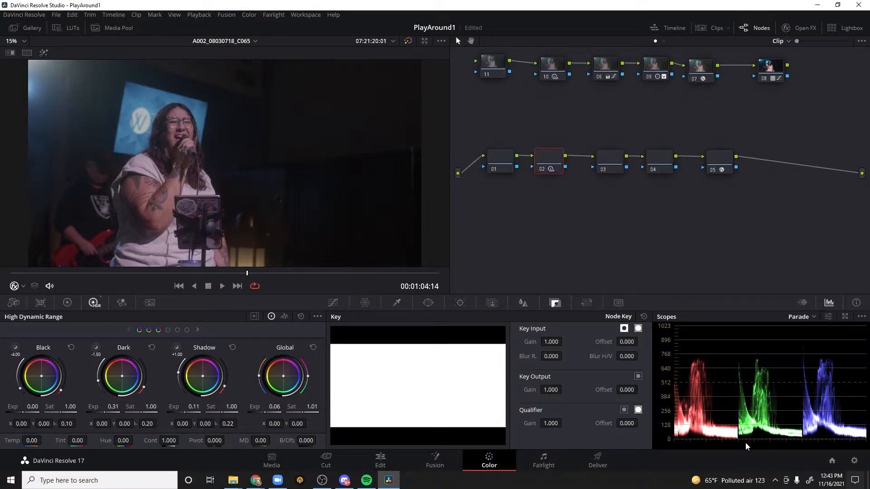
left_click_drag(214, 274, 241, 273)
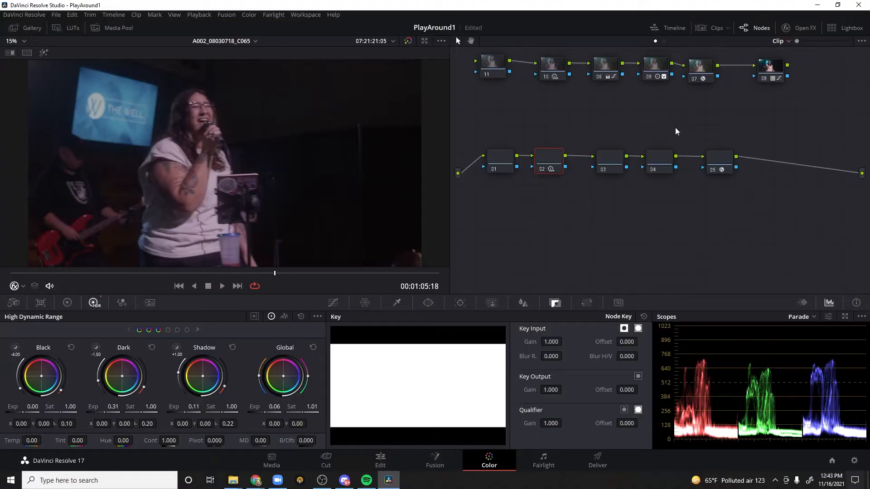
On node 03, raise the Log Shadow wheel to 0.23 and set the low range to 0.271
left_click(602, 171)
left_click_drag(609, 164, 608, 166)
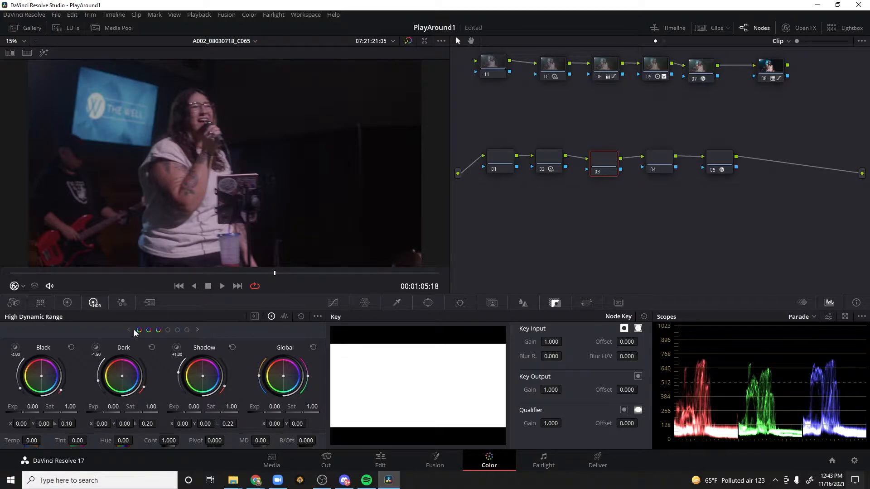
left_click(68, 301)
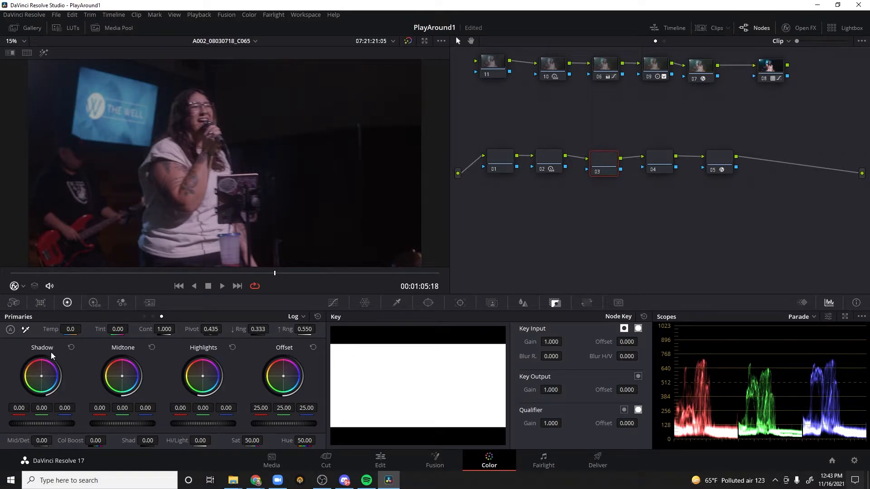
left_click_drag(33, 426, 55, 426)
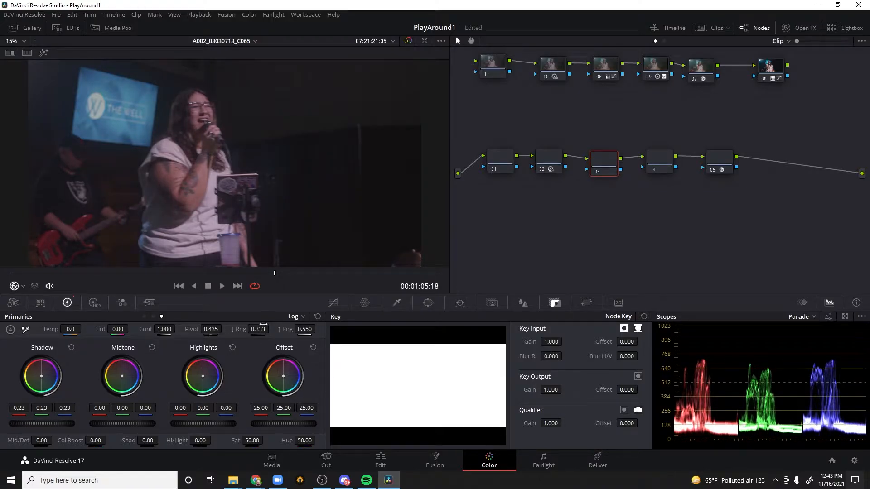
mouse_move(258, 329)
left_mouse_down()
mouse_move(265, 329)
mouse_move(249, 329)
left_mouse_up()
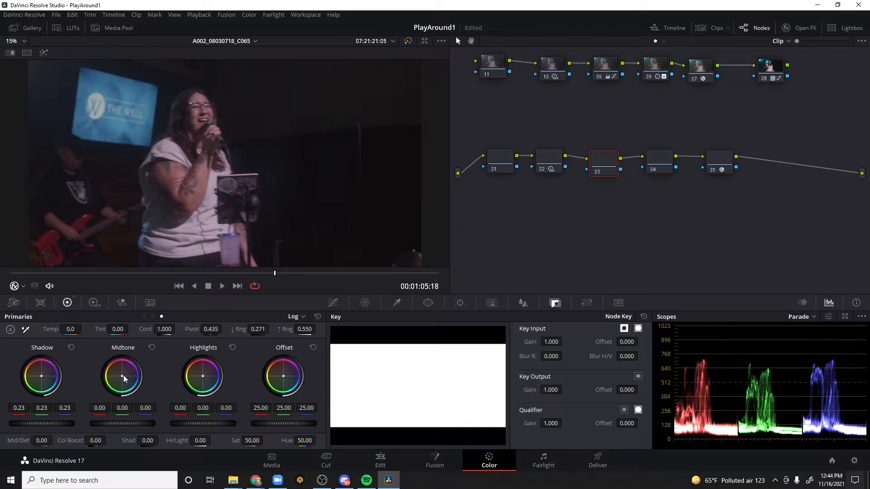
Shift node 03's Log Midtone wheel to -0.03 red, 0.01 green and -0.01 blue
left_click_drag(122, 376, 121, 377)
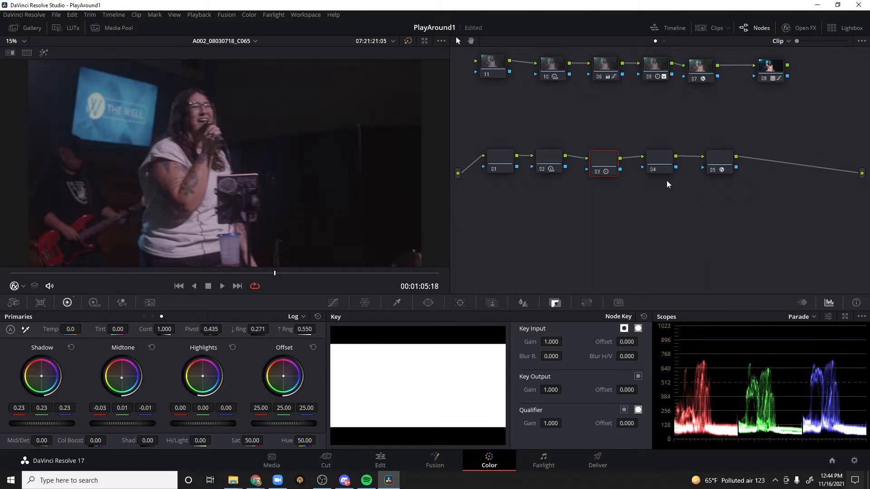
left_click_drag(662, 168, 664, 171)
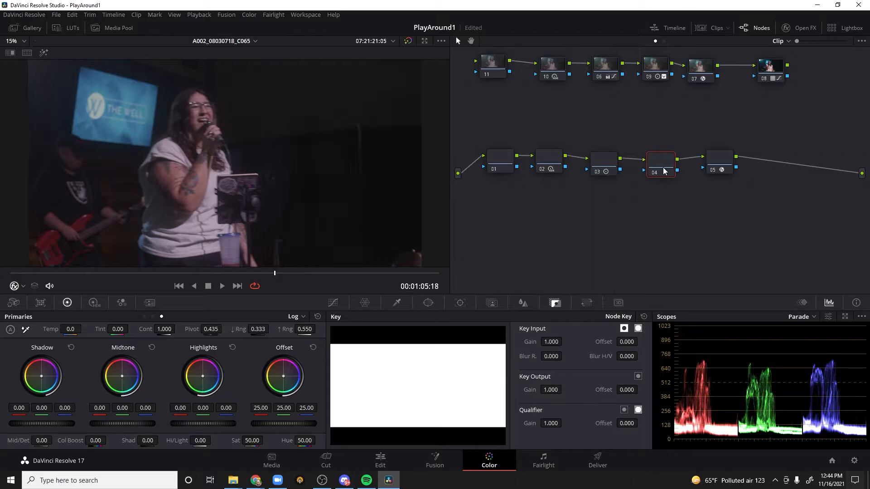
Add a serial node after the Color Space Transform node and apply the Rec709 Kodak 2383 D60 film look LUT to it
left_click_drag(722, 169, 722, 174)
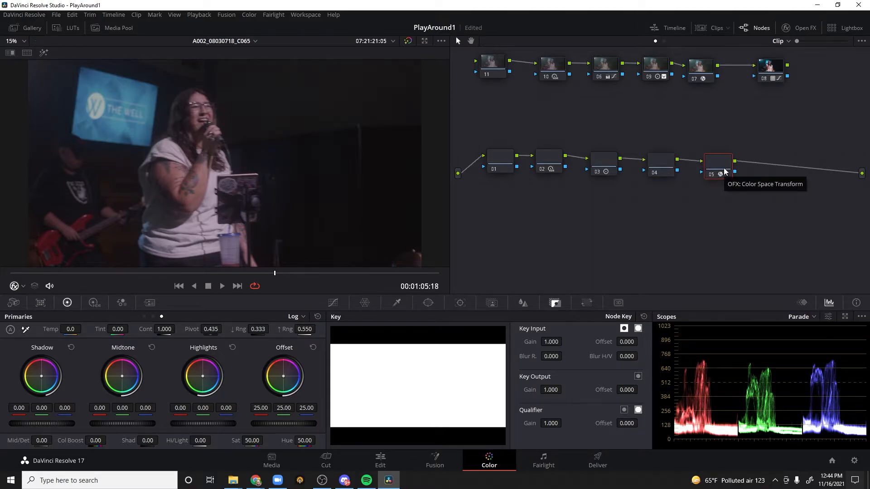
key("alt+s")
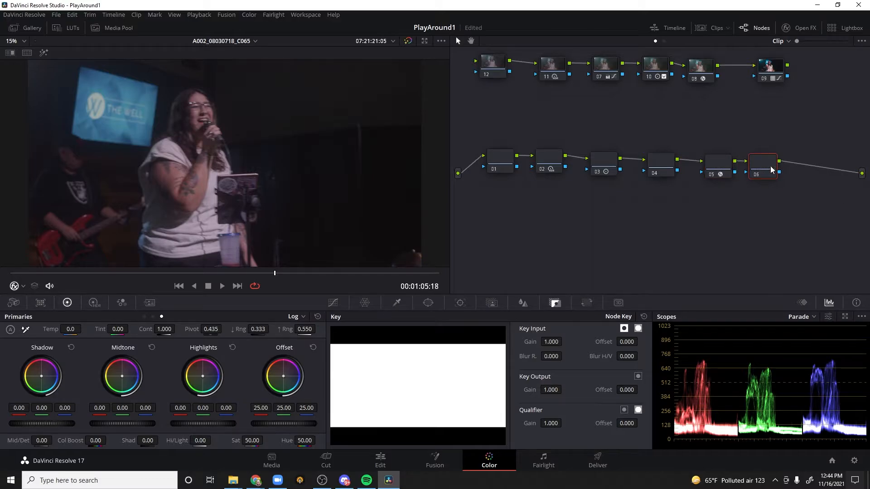
left_click(66, 28)
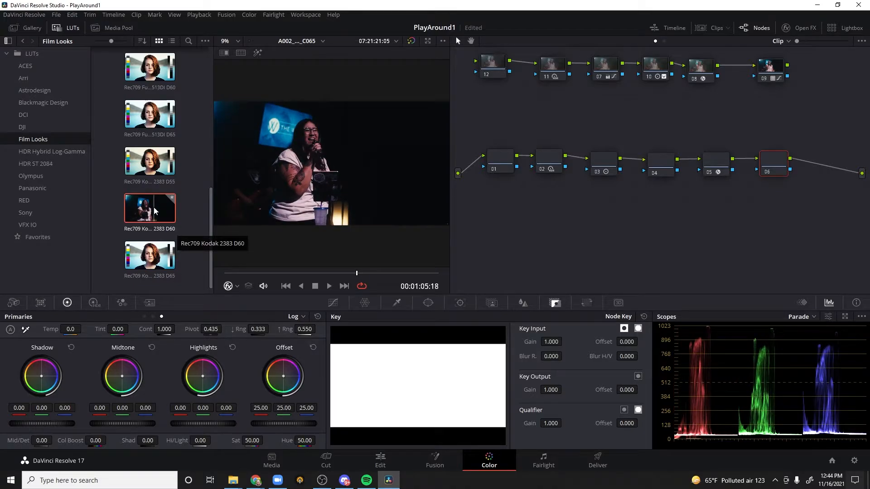
left_click_drag(153, 208, 774, 166)
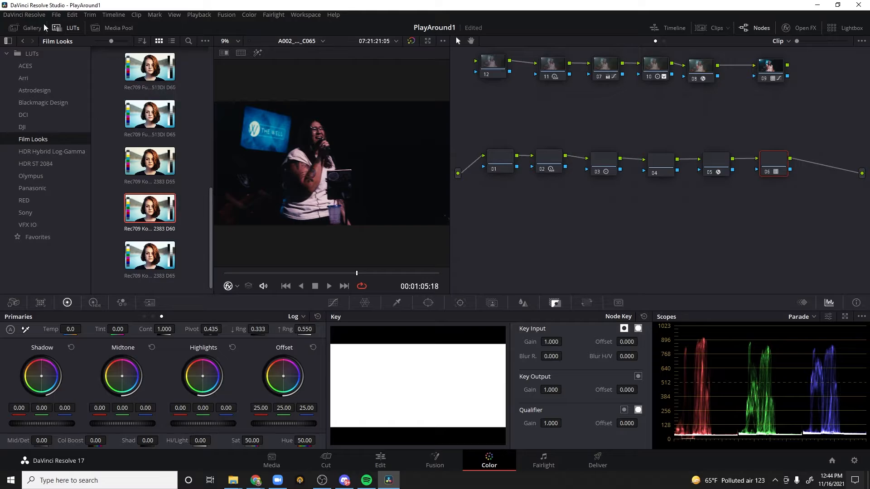
left_click(66, 28)
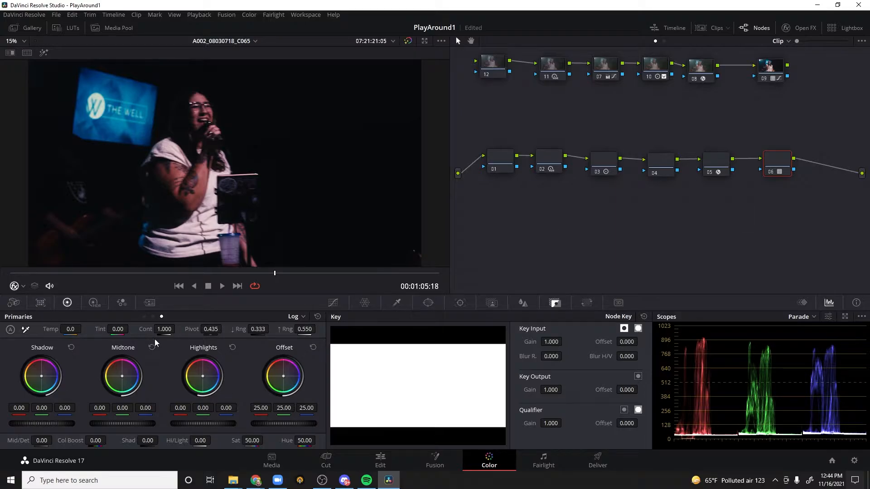
Lower the film look LUT node's contrast to 0.602 and check the grade on an earlier part of the clip
left_click_drag(164, 329, 178, 328)
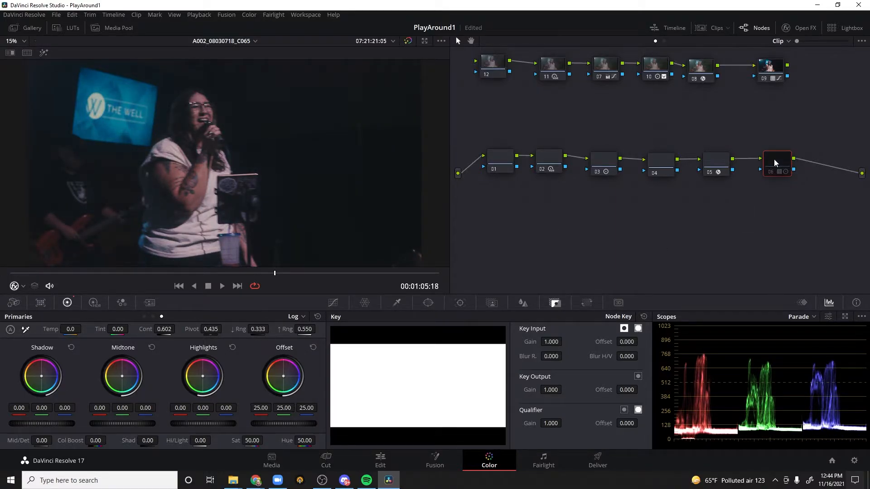
mouse_move(129, 273)
left_mouse_down()
mouse_move(136, 268)
mouse_move(82, 274)
mouse_move(113, 275)
left_mouse_up()
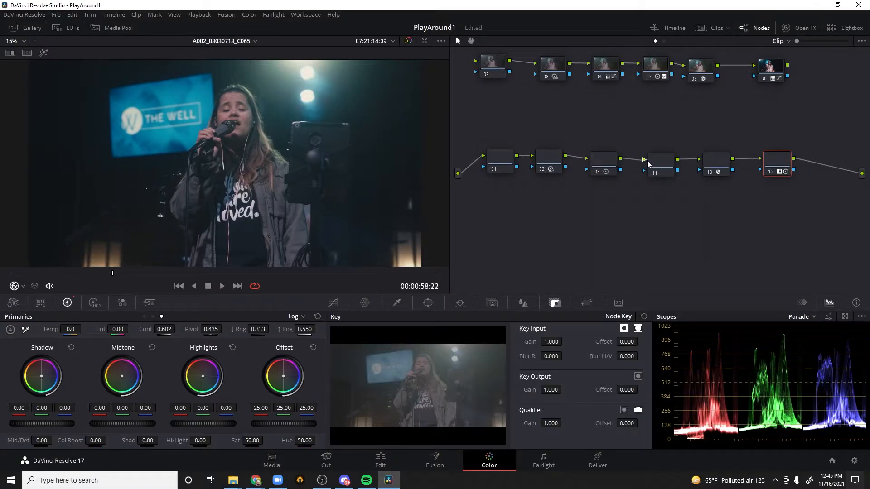
left_click_drag(782, 170, 780, 172)
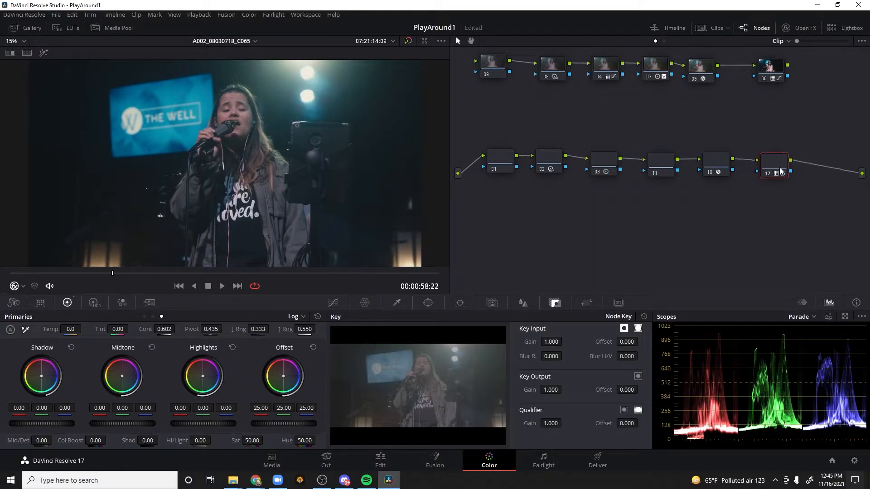
Save the project and set node 02's HDR exposures to 0.19 for Shadow and 0.42 for Dark
left_click(560, 169)
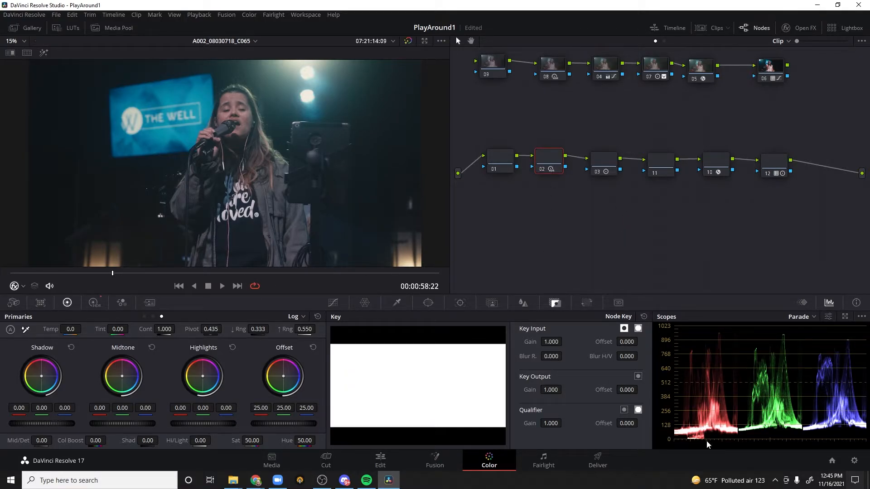
key("ctrl+s")
left_click(93, 302)
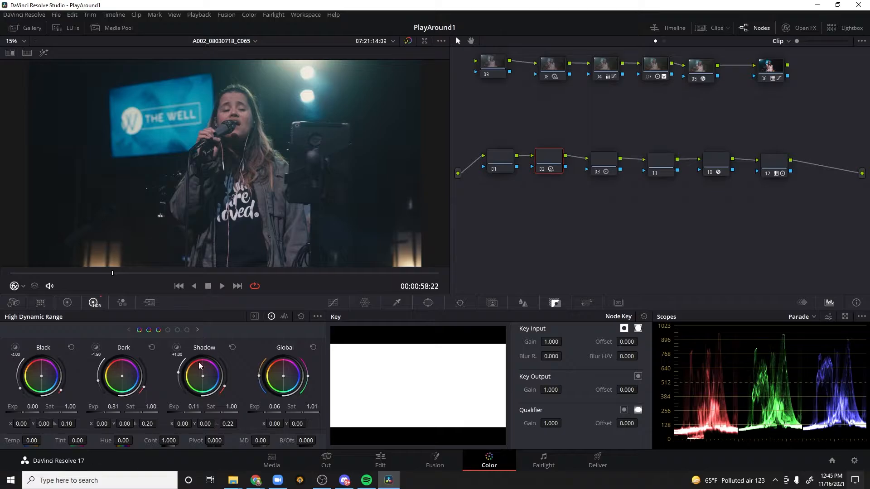
left_click_drag(187, 412, 195, 412)
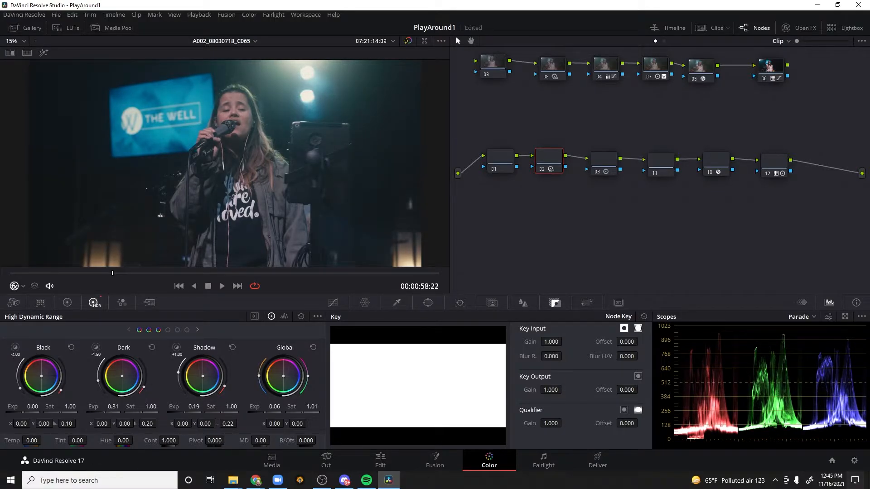
left_click_drag(117, 413, 119, 413)
Set node 02's HDR Light exposure to 0.13 with saturation 1.02, and its Highlight exposure to 0.30
scroll(222, 350, "down", 1)
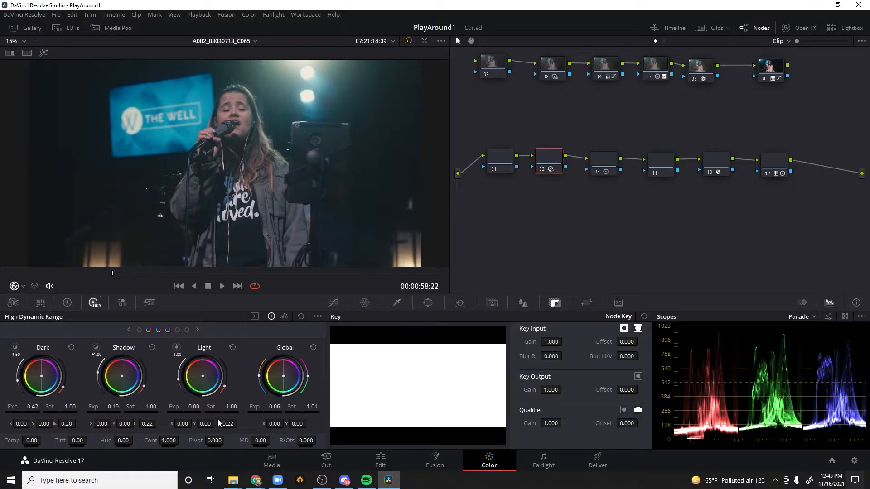
mouse_move(186, 413)
left_mouse_down()
mouse_move(164, 413)
mouse_move(189, 413)
left_mouse_up()
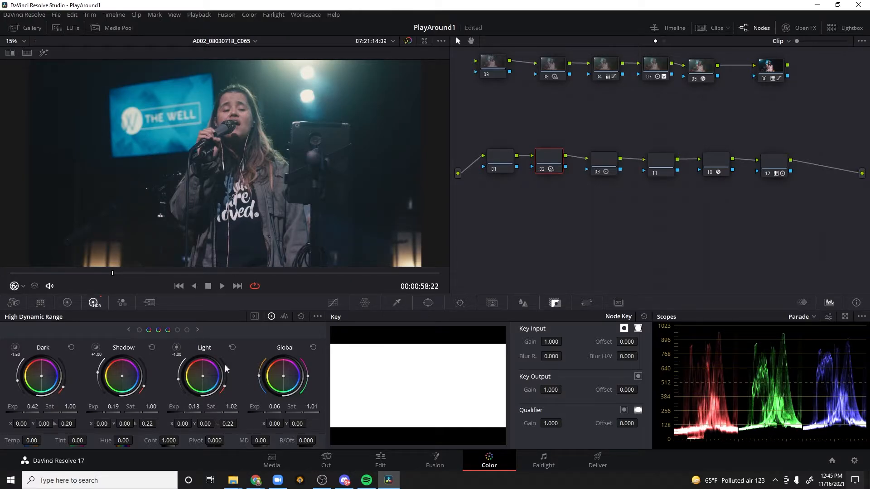
scroll(177, 349, "down", 1)
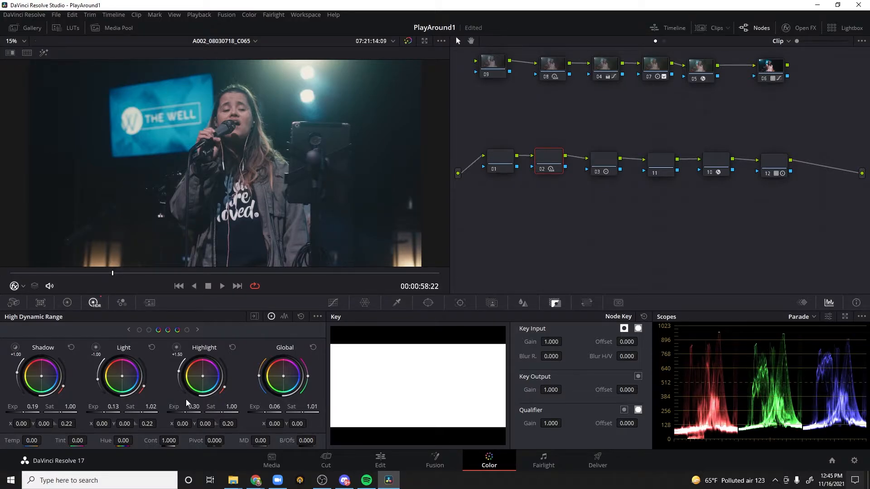
Raise node 02's HDR Light exposure to 0.32 on the frame of the singer in white and check the CIE Chromaticity scope
left_click_drag(121, 273, 217, 282)
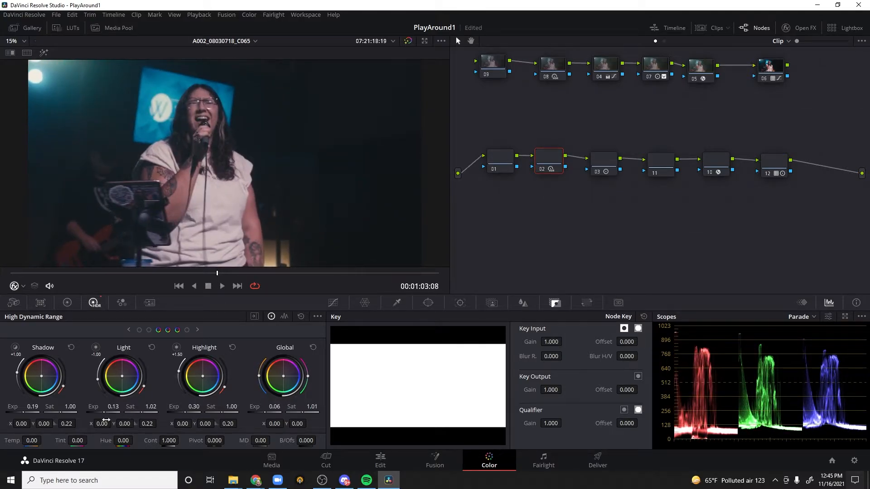
left_click_drag(114, 406, 131, 406)
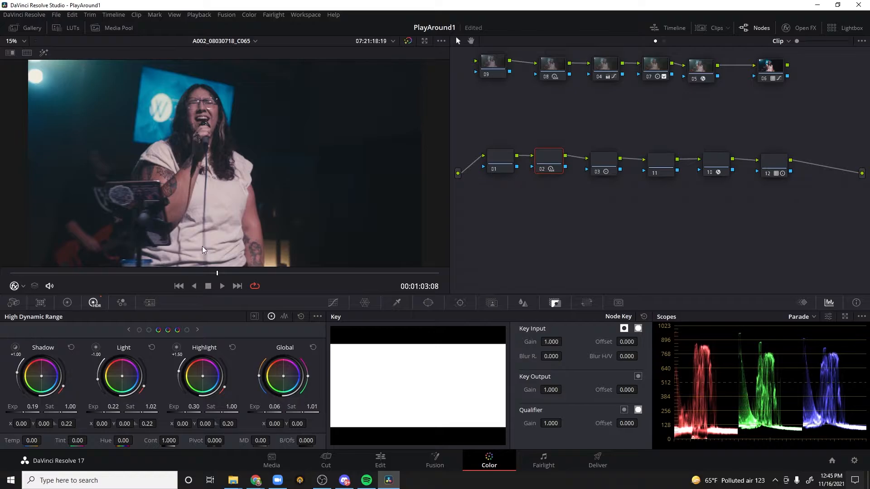
left_click_drag(105, 411, 137, 411)
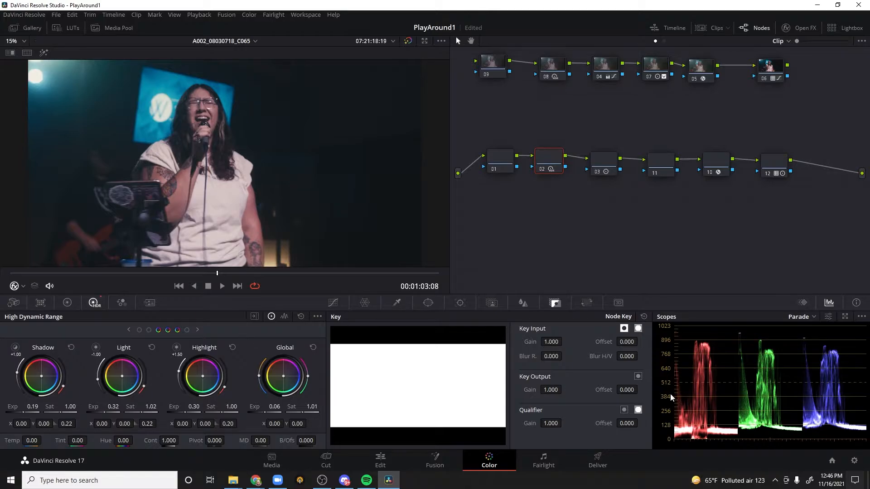
left_click(799, 316)
left_click(797, 376)
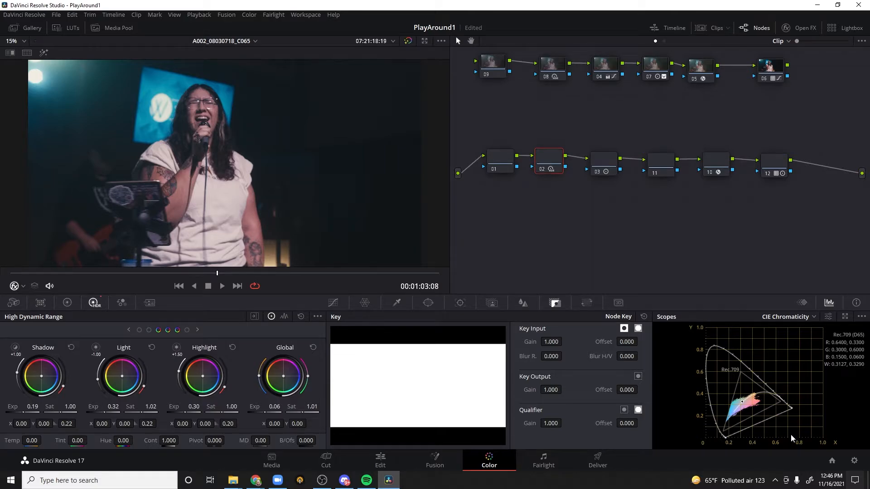
On node 03, set the primaries' contrast to 0.834 and pivot to 0.525 in Wheels mode, using the Parade scope
mouse_move(549, 161)
left_mouse_down()
mouse_move(554, 167)
mouse_move(549, 162)
left_mouse_up()
left_click(613, 172)
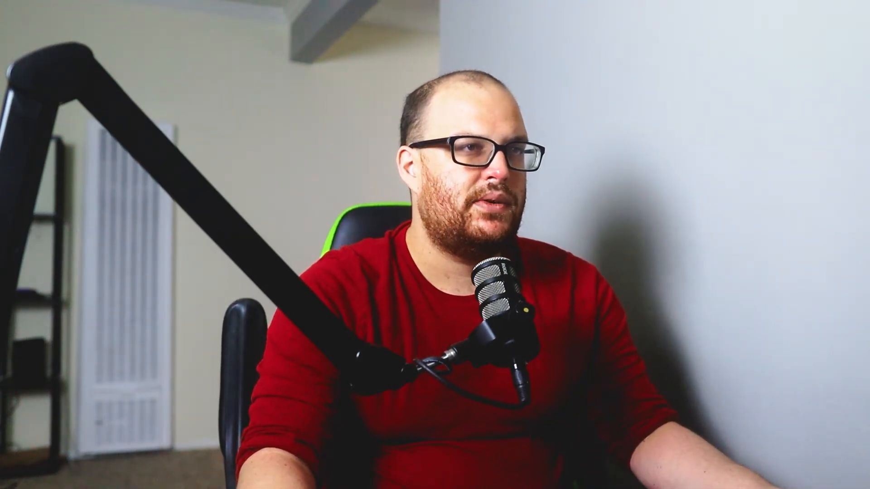
left_click(610, 168)
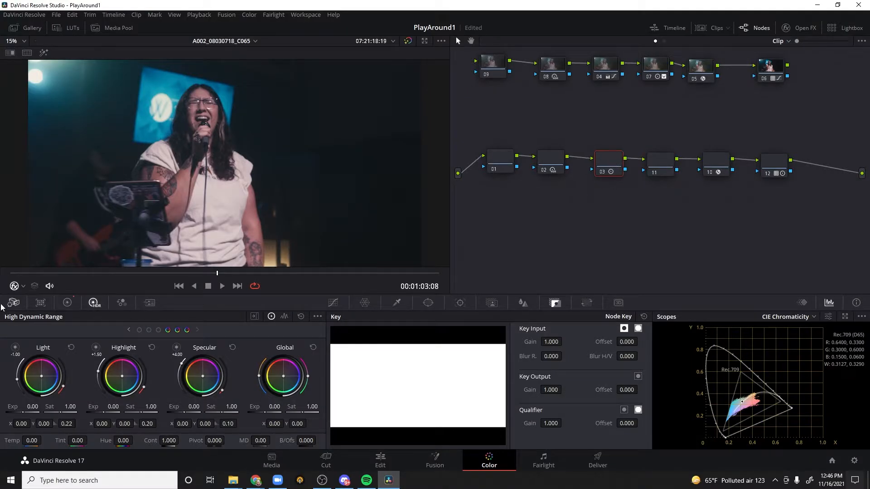
left_click_drag(609, 164, 609, 164)
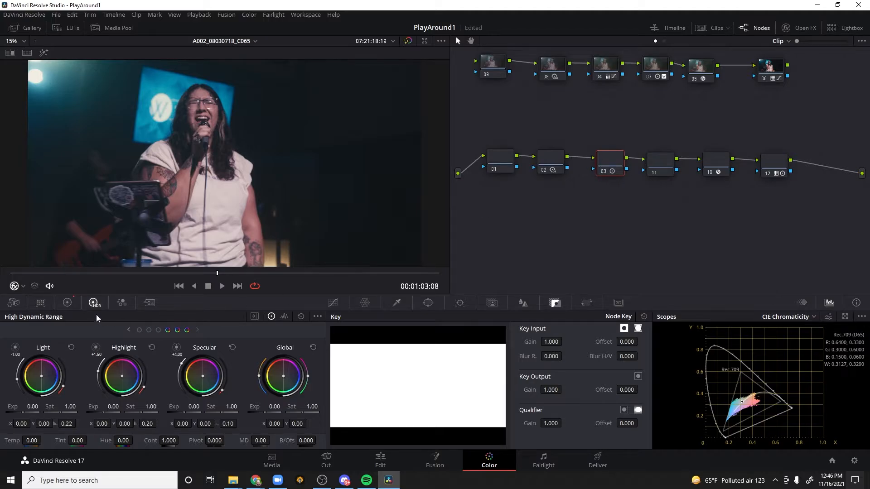
left_click(67, 303)
left_click(144, 317)
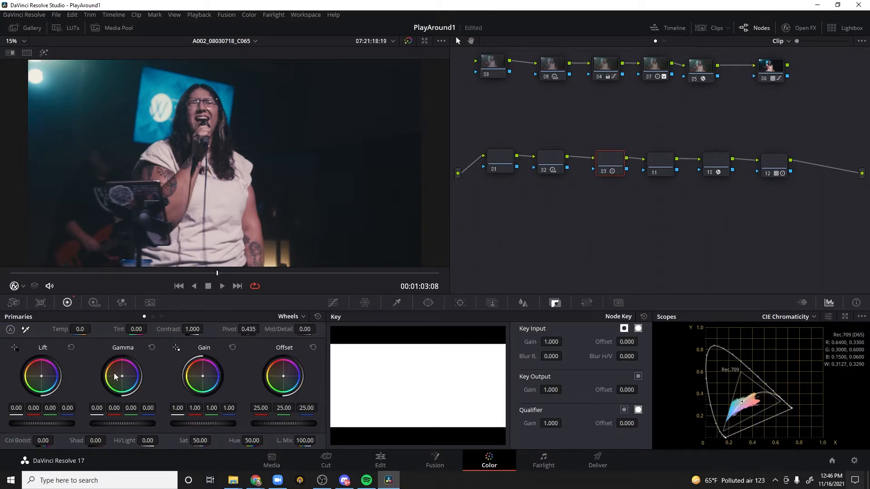
left_click(790, 319)
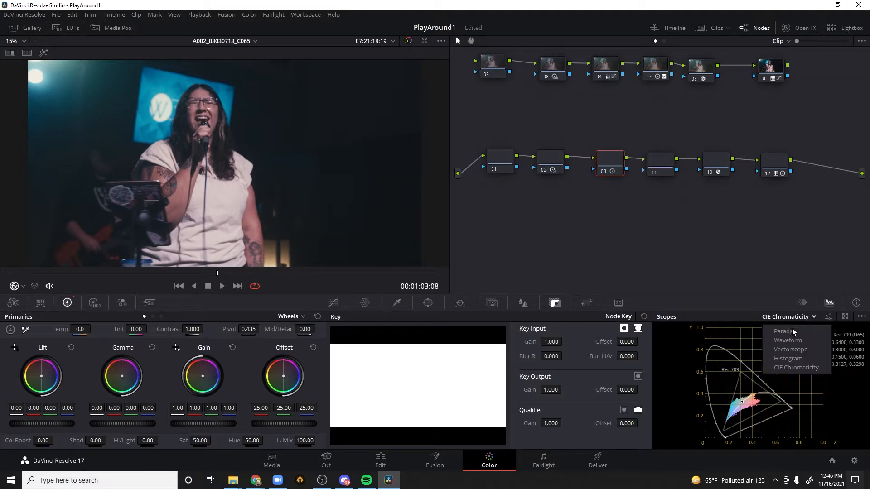
left_click(791, 336)
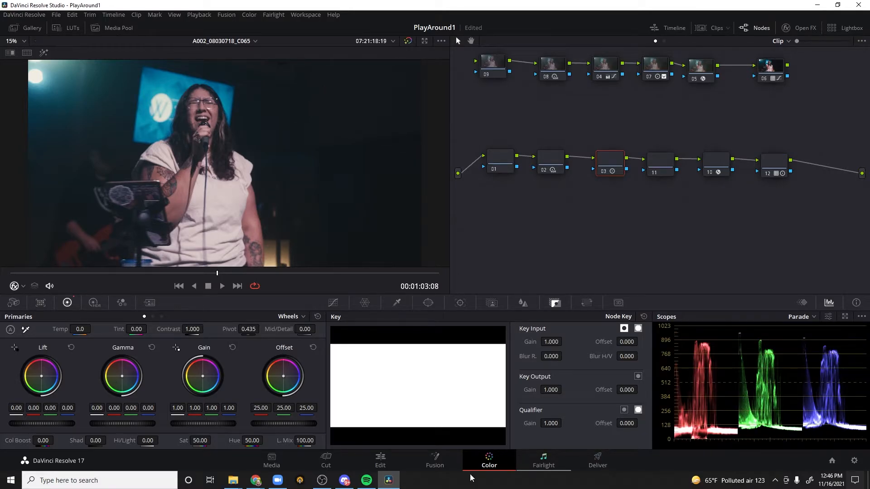
left_click_drag(193, 329, 158, 329)
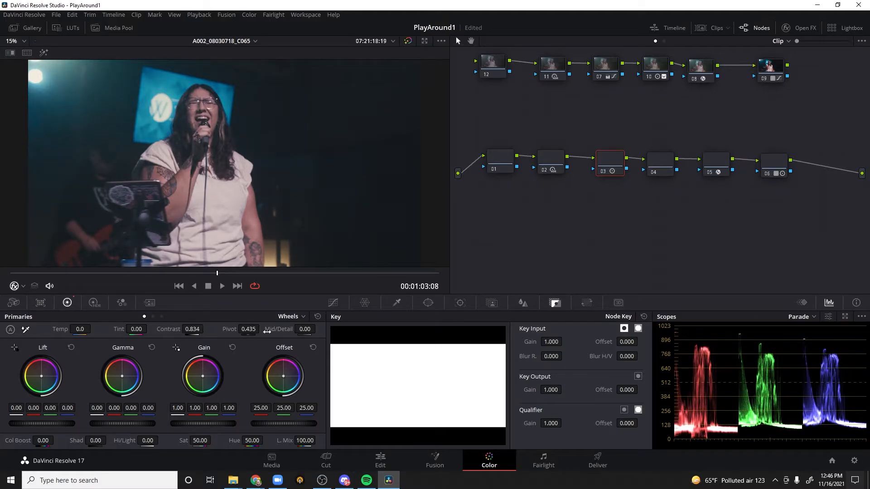
mouse_move(248, 330)
left_mouse_down()
mouse_move(260, 329)
mouse_move(241, 330)
left_mouse_up()
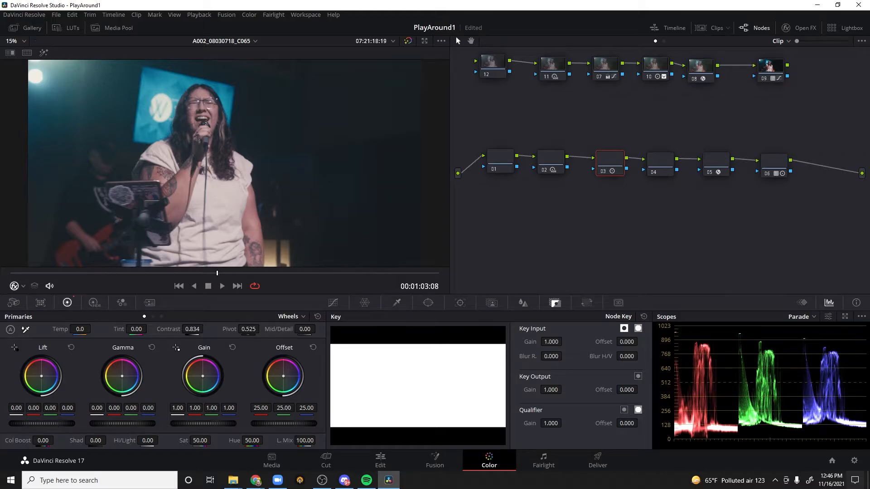
Set node 03's Lift to -0.01 and Gain to 1.05, lower Gamma very slightly, and check other frames of the clip
left_click_drag(42, 423, 38, 423)
left_click_drag(117, 424, 114, 424)
left_click_drag(198, 424, 206, 424)
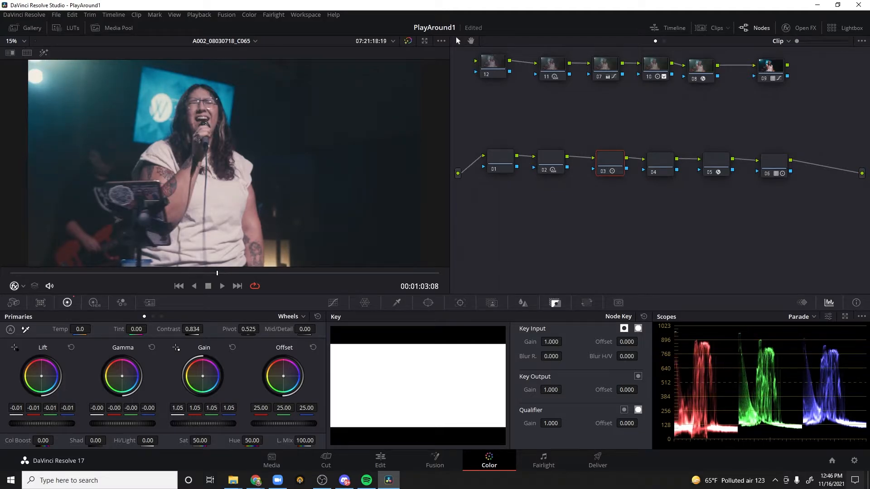
left_click_drag(186, 274, 104, 273)
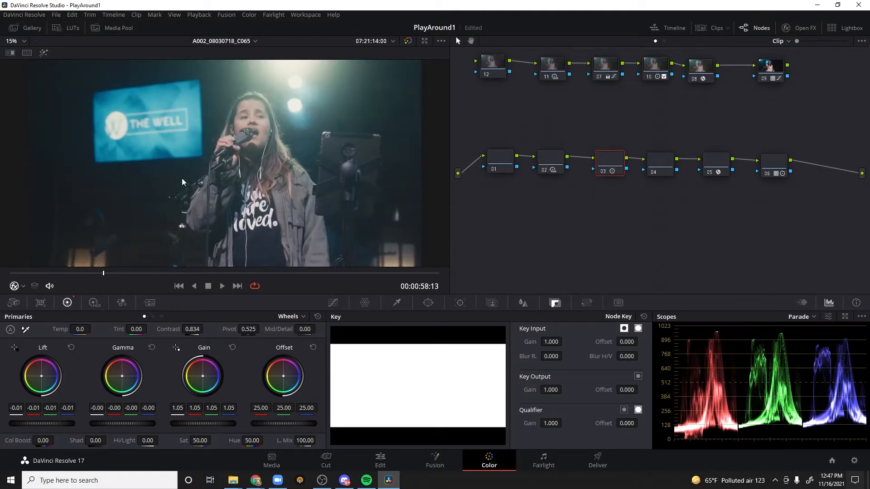
left_click_drag(152, 274, 228, 284)
After checking several frames of the clip, add three control points to node 04's Custom curve in the shadows and midtones
mouse_move(506, 161)
left_mouse_down()
mouse_move(481, 163)
mouse_move(496, 161)
left_mouse_up()
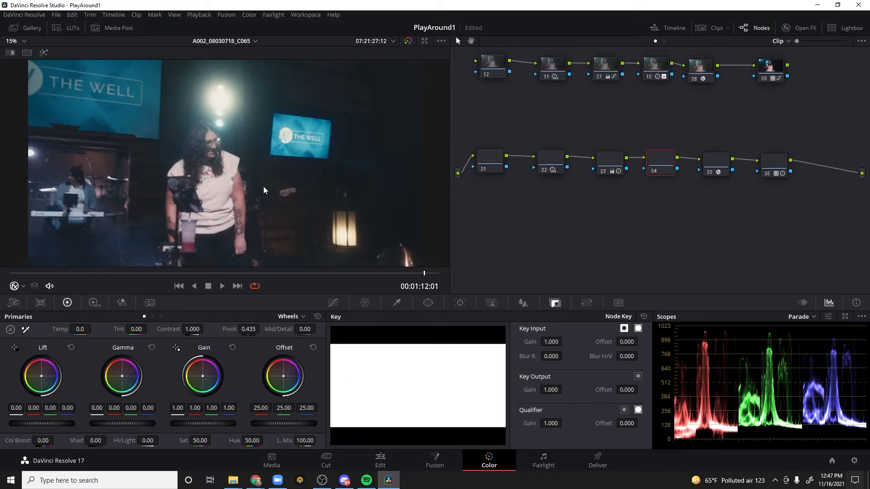
left_click_drag(375, 278, 230, 278)
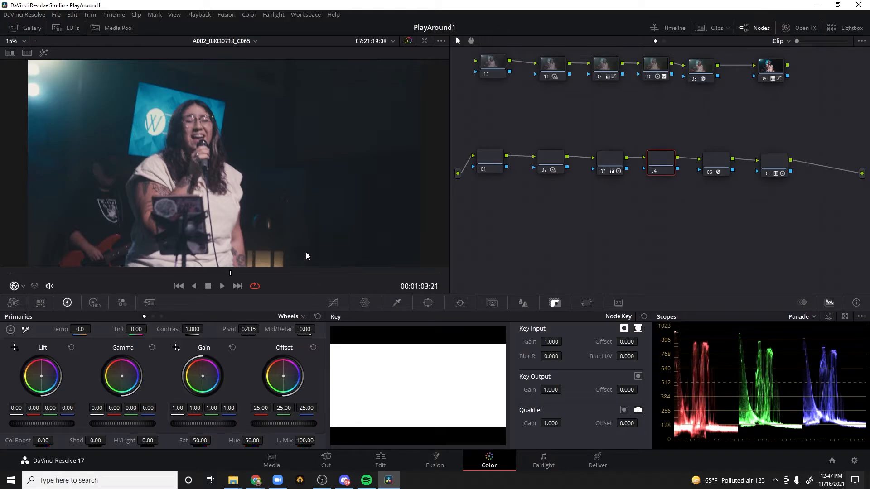
left_click_drag(235, 274, 280, 273)
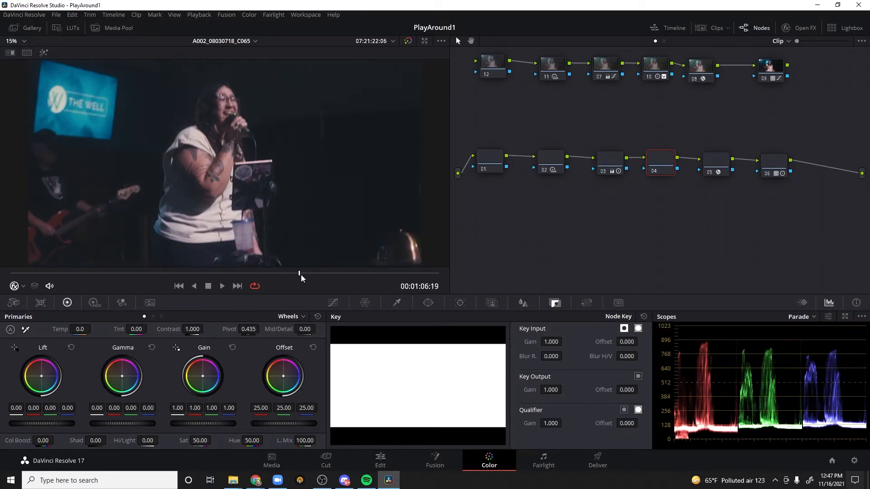
left_click_drag(329, 276, 382, 289)
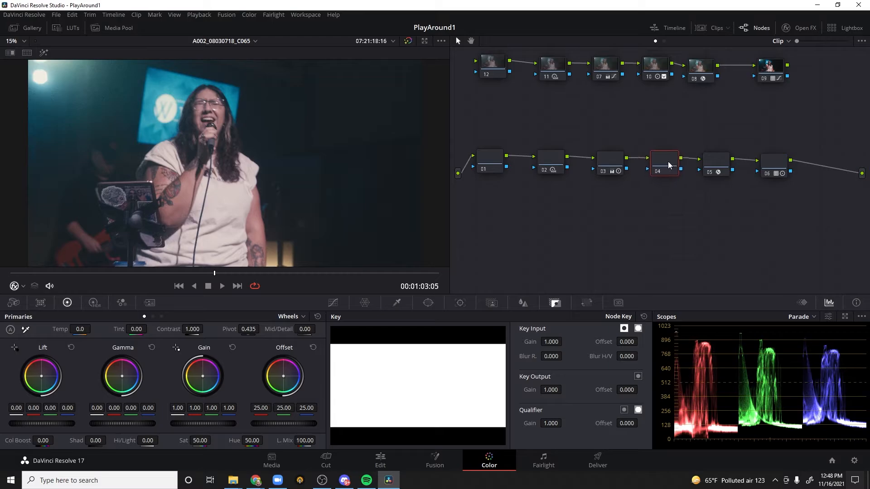
left_click_drag(665, 165, 667, 166)
left_click(332, 303)
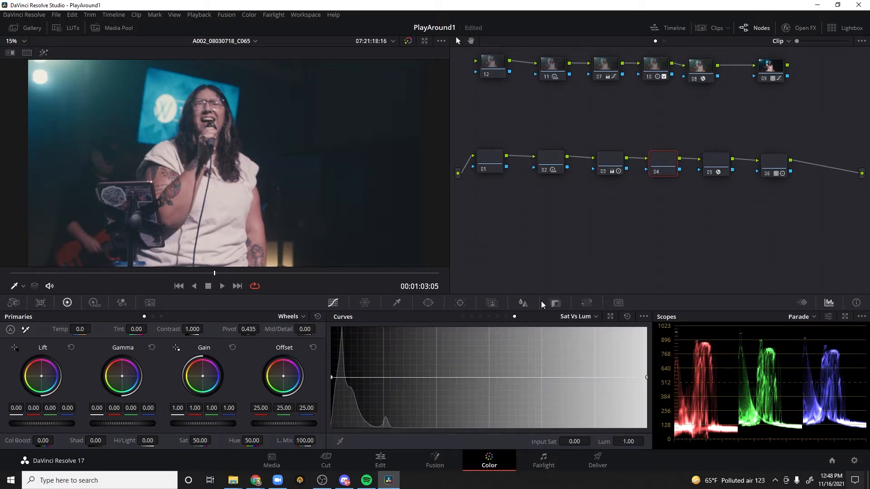
left_click(589, 317)
left_click(596, 331)
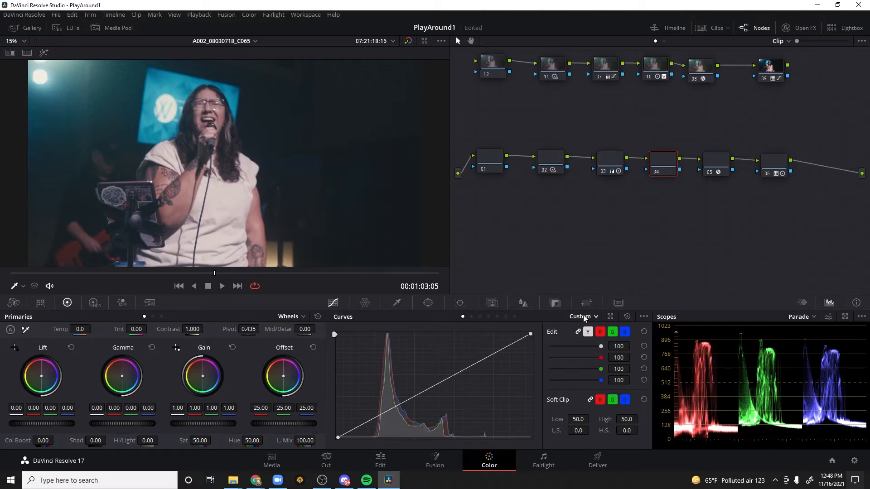
mouse_move(376, 419)
left_mouse_down()
mouse_move(357, 429)
mouse_move(381, 419)
left_mouse_up()
left_click(355, 430)
left_click(425, 391)
In node 02's HDR wheels, set Specular exposure to 0, Highlight to exposure 0.41 and saturation 1.08, and Light to -0.02 and 1.06
mouse_move(215, 273)
left_mouse_down()
mouse_move(358, 272)
mouse_move(140, 271)
mouse_move(219, 274)
left_mouse_up()
left_click(553, 153)
left_click_drag(553, 171, 550, 171)
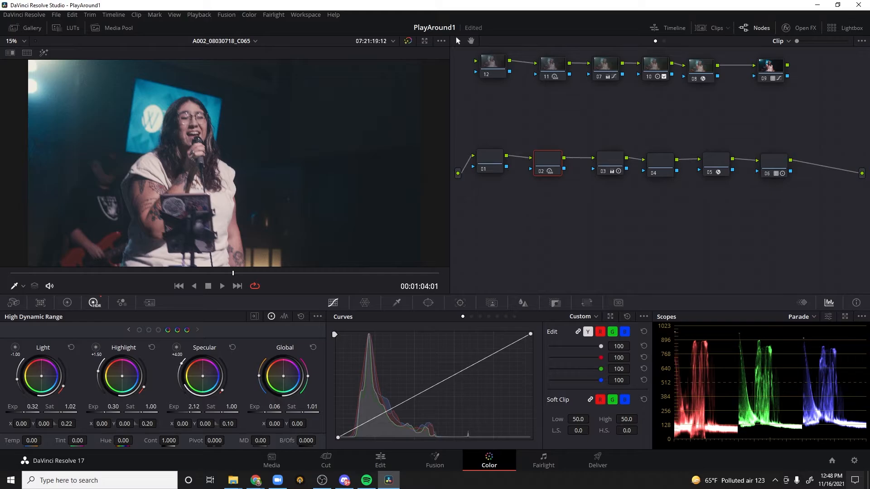
left_click_drag(190, 385, 211, 408)
left_click_drag(233, 274, 183, 274)
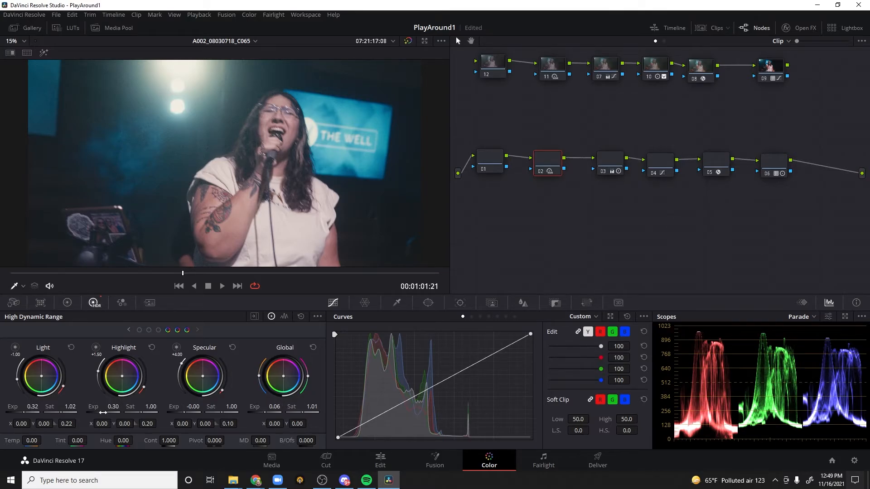
mouse_move(113, 406)
left_mouse_down()
mouse_move(132, 406)
mouse_move(98, 406)
left_mouse_up()
left_click_drag(33, 406, 73, 406)
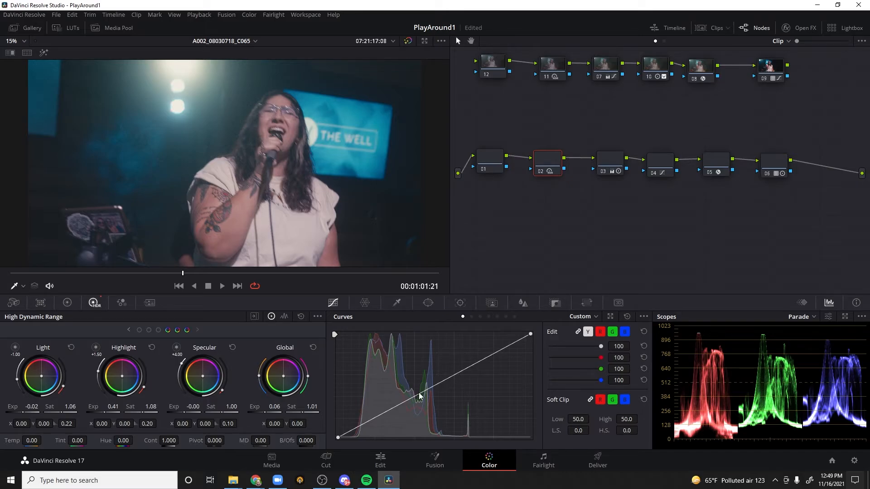
On node 04, set the primaries' Gamma to 0.01 red and -0.01 blue, then compare the frame with the node disabled
left_click(609, 163)
left_click(662, 164)
left_click_drag(198, 274, 229, 273)
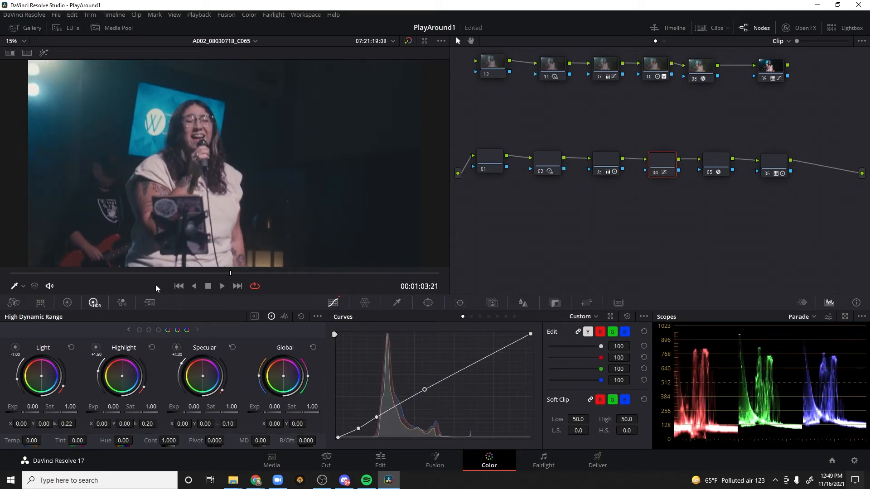
left_click(67, 303)
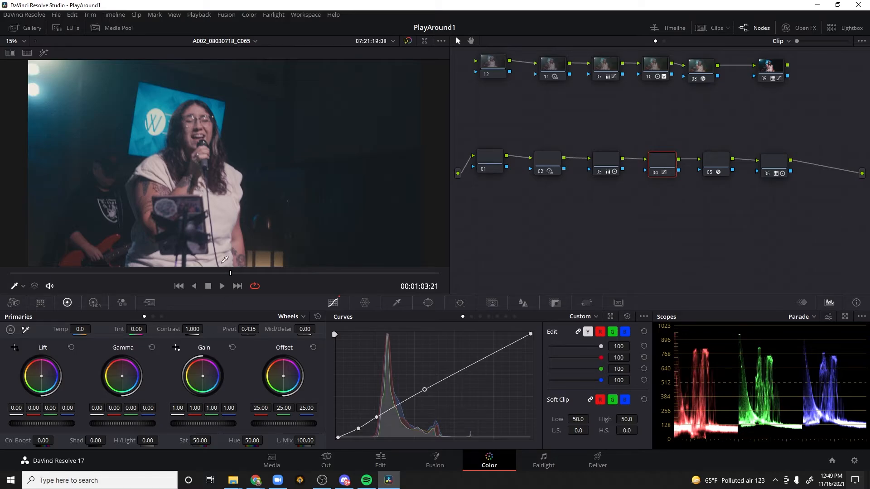
left_click_drag(213, 273, 113, 274)
key("Left")
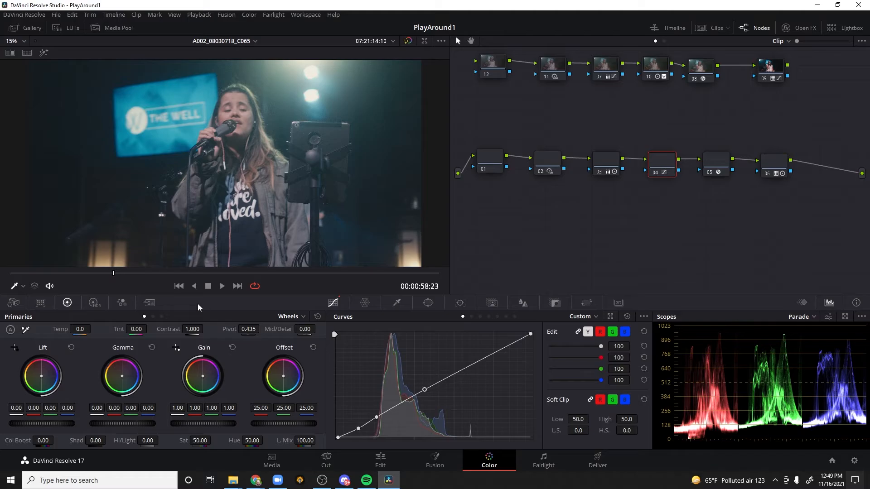
left_click_drag(112, 408, 118, 408)
left_click(111, 407)
key("ctrl+a")
key("BackSpace")
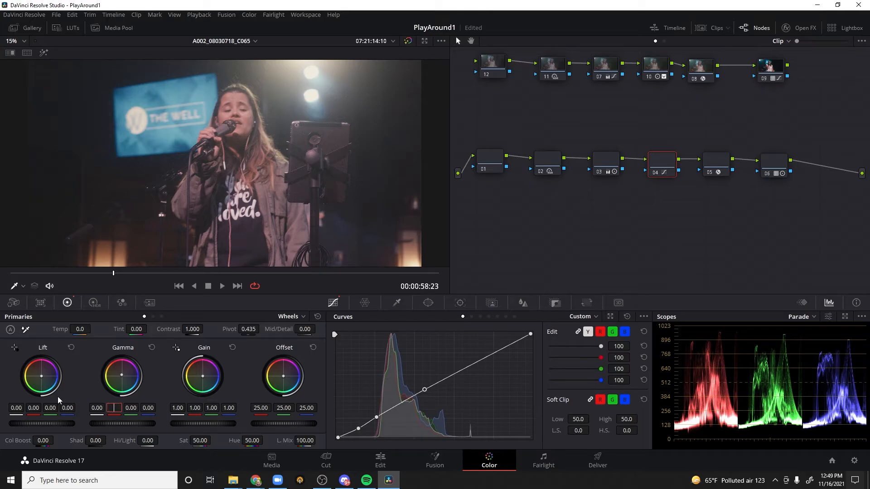
type("0.01")
key("Return")
left_click_drag(122, 376, 121, 376)
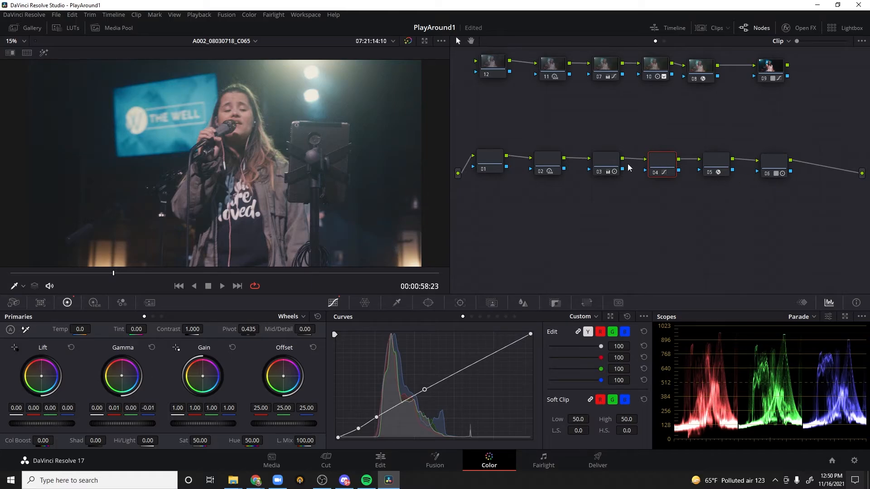
left_click(665, 164)
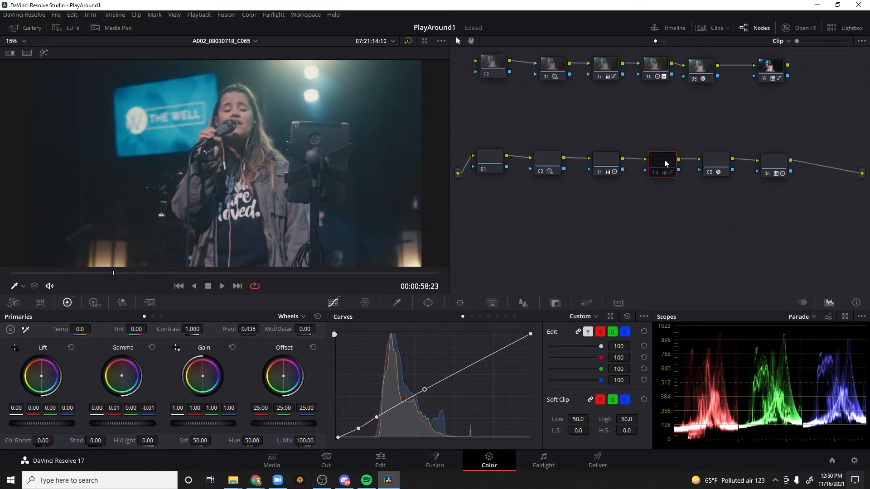
Balance node 04's Gain on the singer in white to 0.97 red, 1.01 green and 1.01 blue, and check another frame
left_click_drag(122, 275, 158, 280)
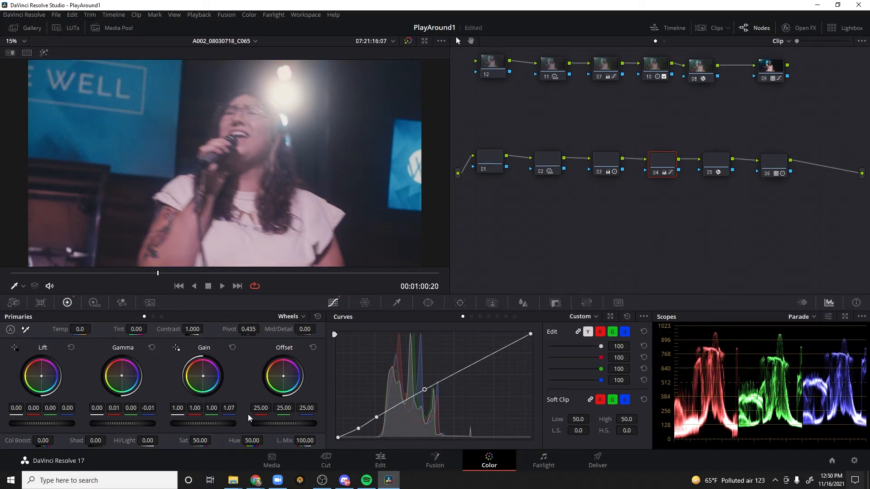
left_click_drag(204, 378, 199, 376)
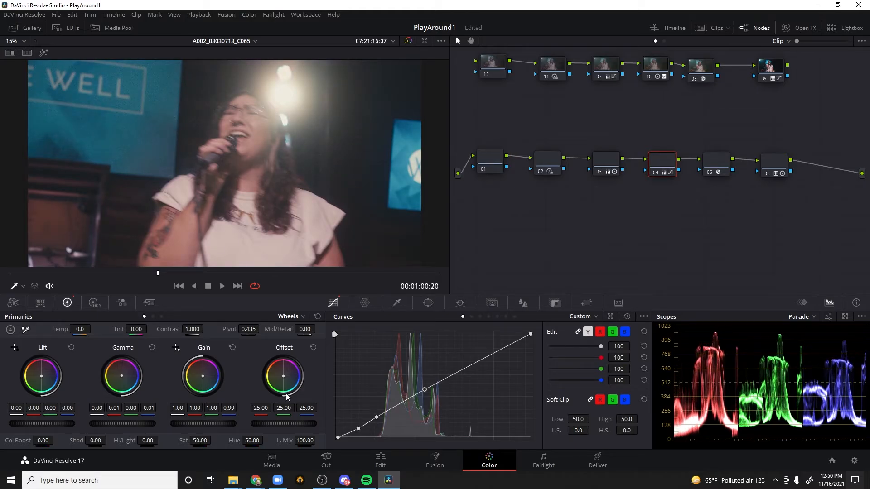
key("ctrl+z")
left_click_drag(203, 376, 201, 376)
left_click_drag(177, 274, 131, 274)
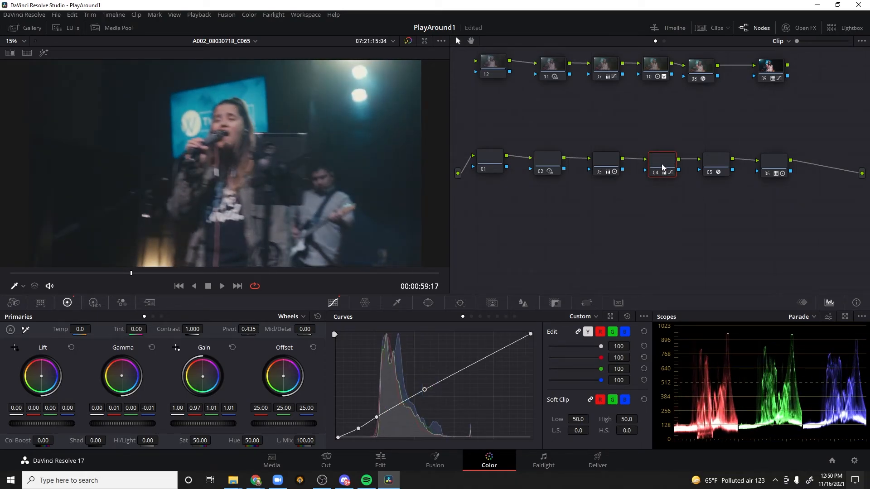
Space out nodes 04 to 06 slightly and set node 06's primaries contrast to 0.702, checking other frames of the clip
left_click(377, 273)
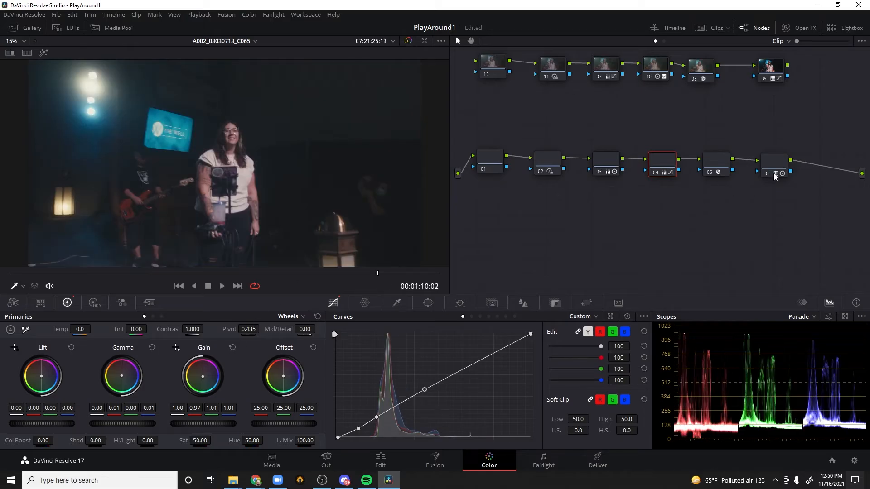
left_click(616, 169)
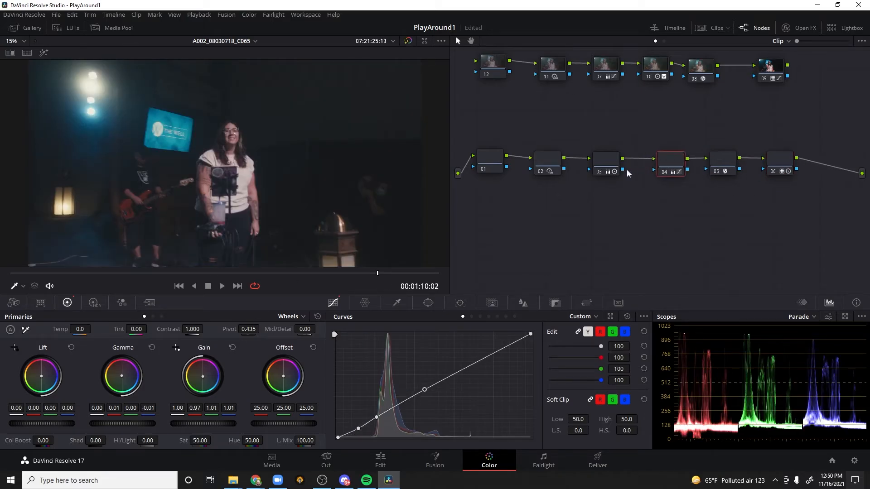
left_click(771, 170)
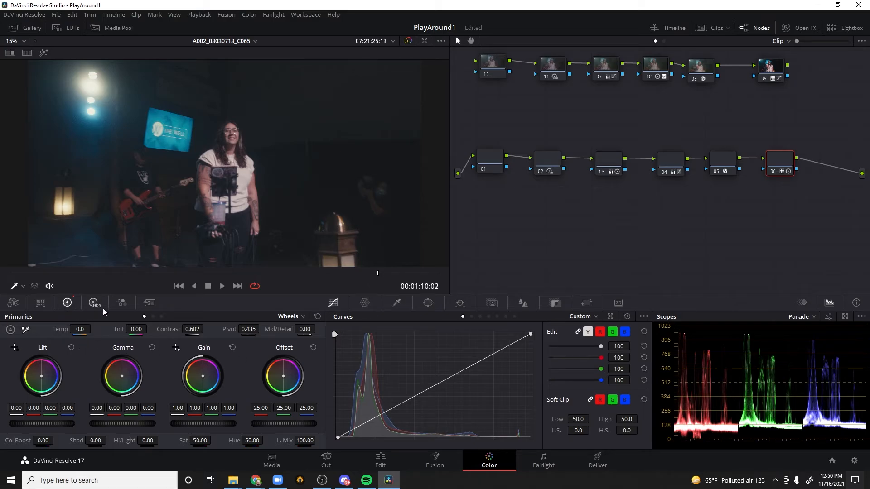
left_click_drag(198, 333, 206, 328)
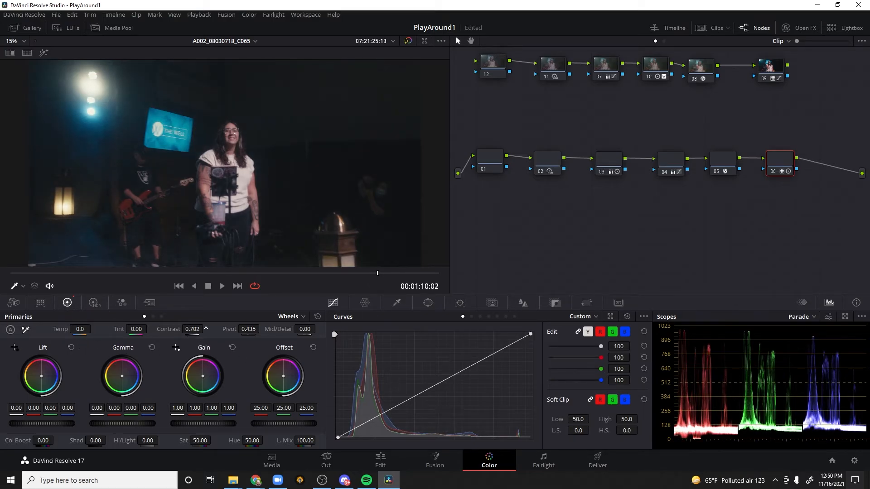
left_click_drag(285, 274, 115, 274)
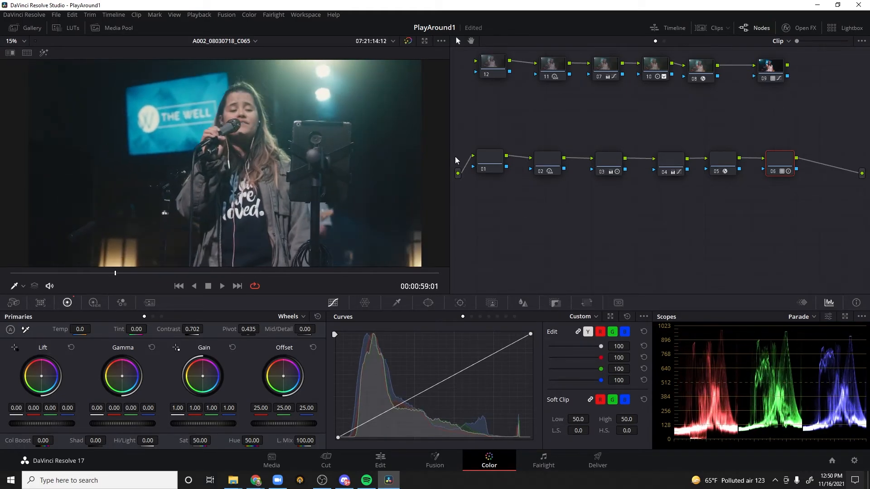
Search the effects library for "film" and apply the Resolve FX Film Grain effect to node 01
left_click(489, 164)
left_click(790, 26)
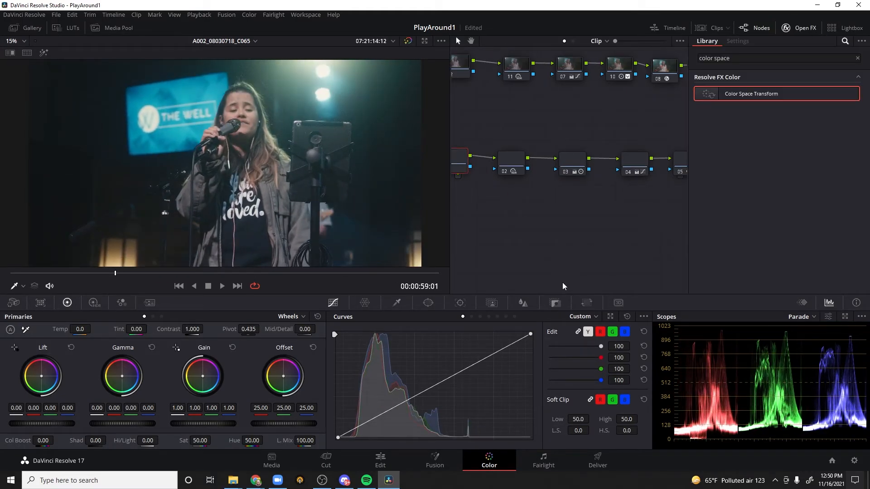
triple_click(765, 58)
type("film")
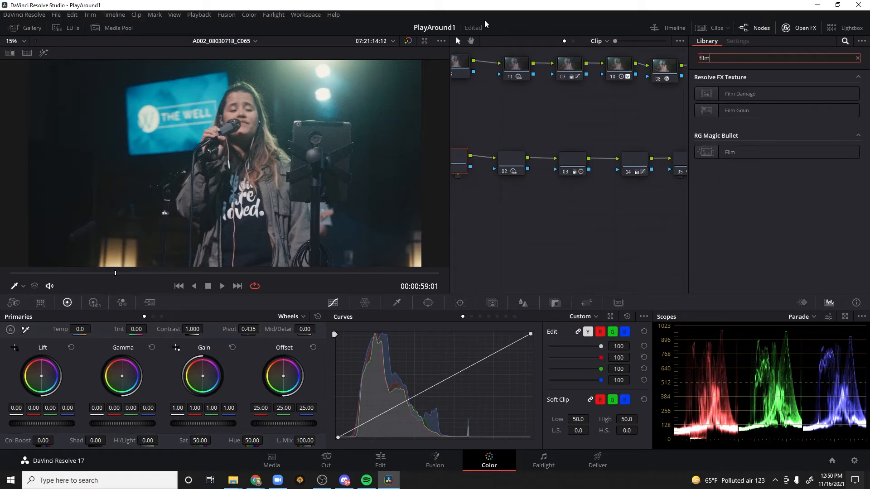
left_click_drag(763, 110, 458, 164)
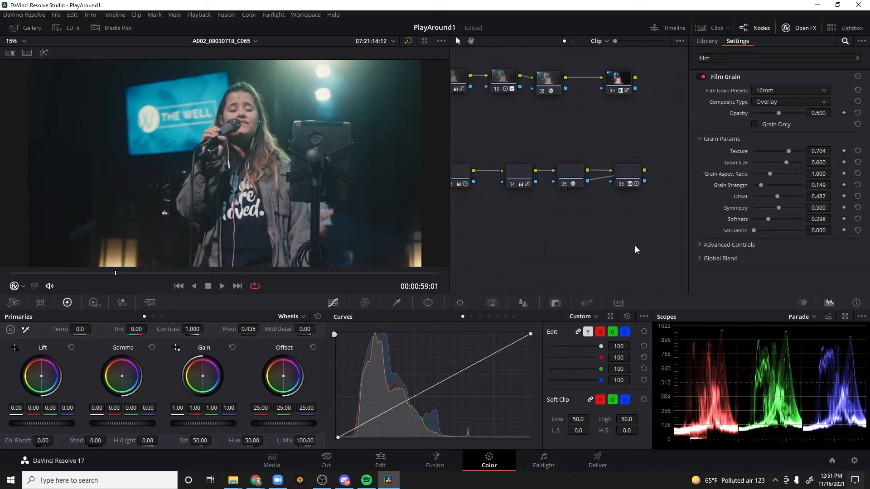
left_click(801, 31)
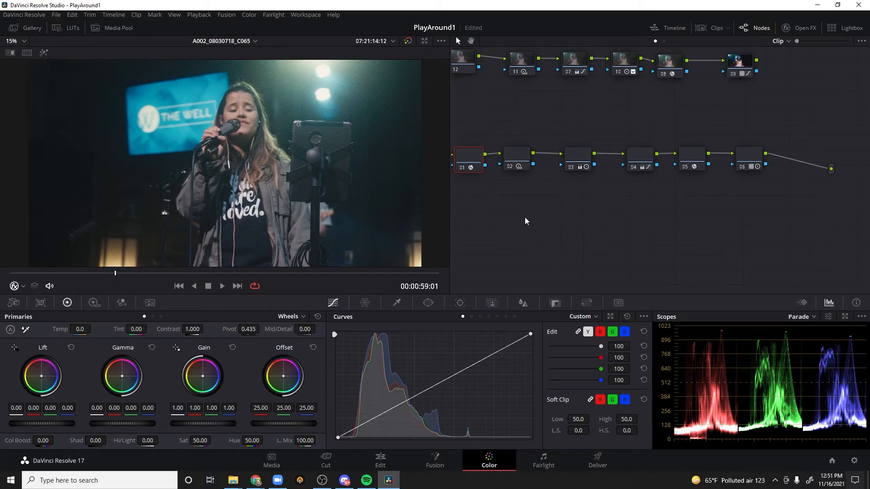
left_click(748, 158)
key("alt+s")
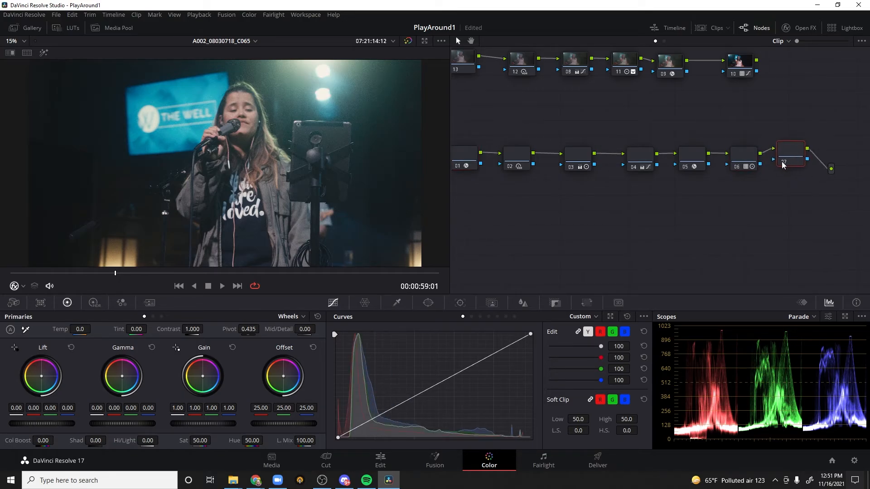
key("Delete")
left_click_drag(801, 240, 665, 220)
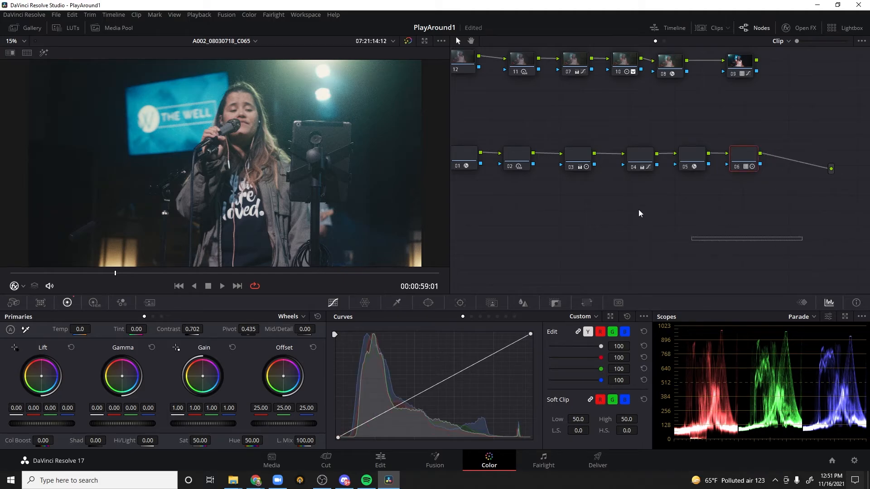
Set the preset of node 01's Film Grain effect to 35mm
left_click(465, 158)
left_click(799, 27)
left_click(784, 91)
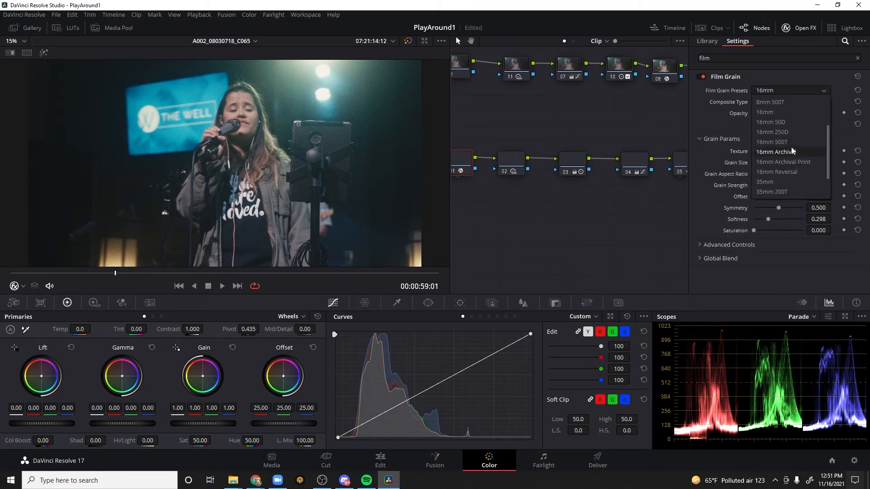
left_click(768, 182)
scroll(256, 165, "down", 1)
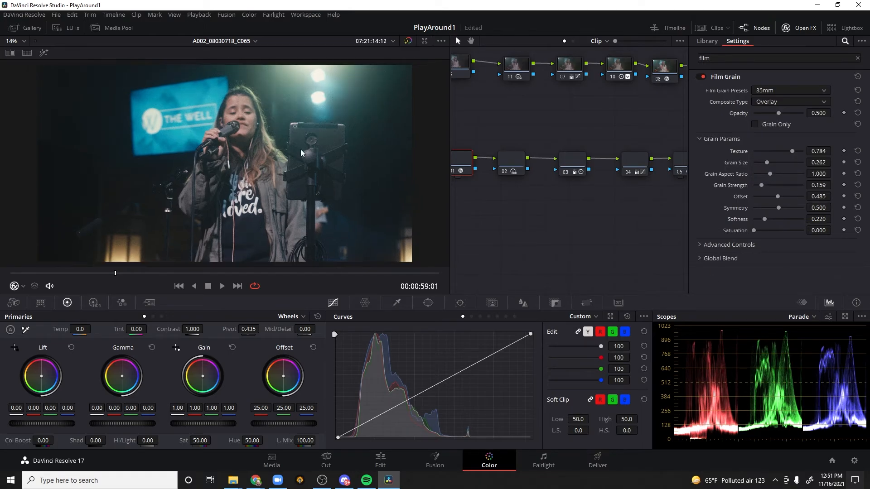
left_click(772, 90)
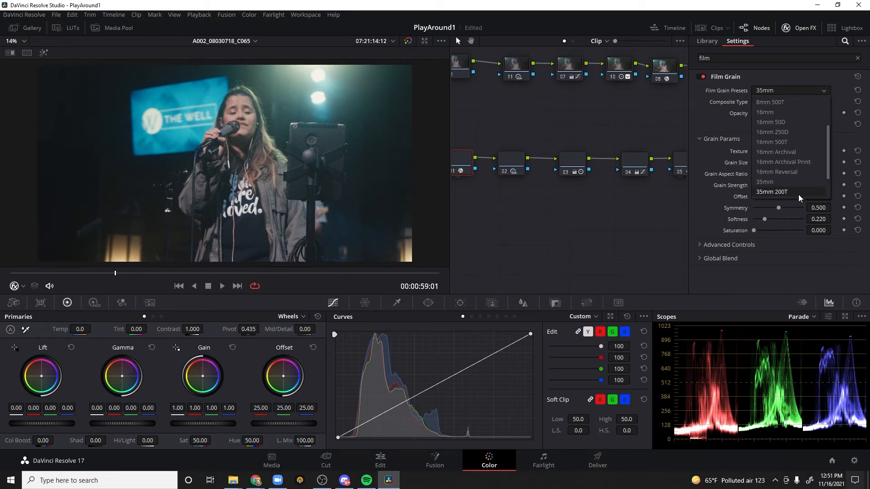
left_click(779, 192)
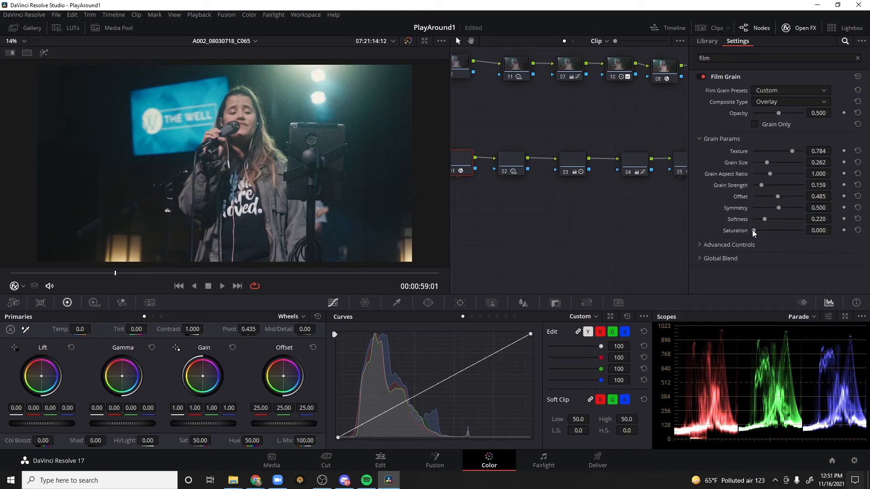
Raise the Film Grain opacity on node 01 to 0.569 and inspect the grain up close on the singer
mouse_move(778, 115)
left_mouse_down()
mouse_move(808, 111)
mouse_move(781, 109)
left_mouse_up()
left_click_drag(543, 218, 583, 223)
scroll(318, 100, "up", 1)
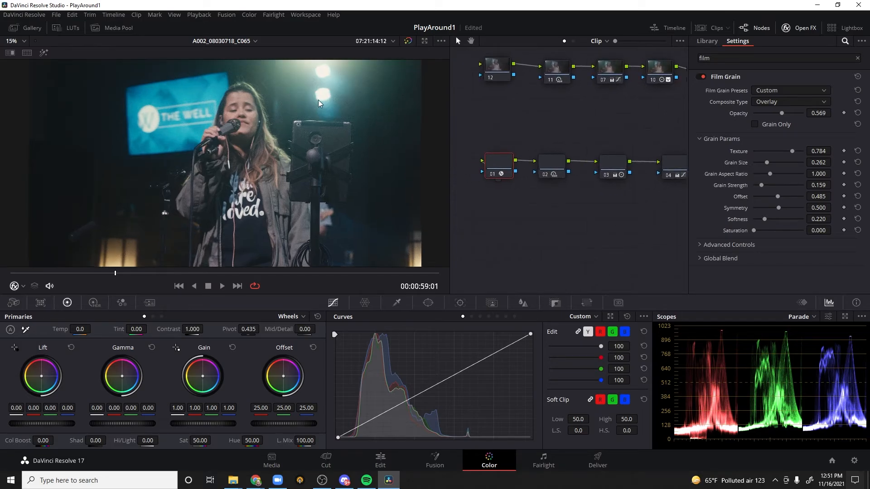
scroll(328, 122, "up", 5)
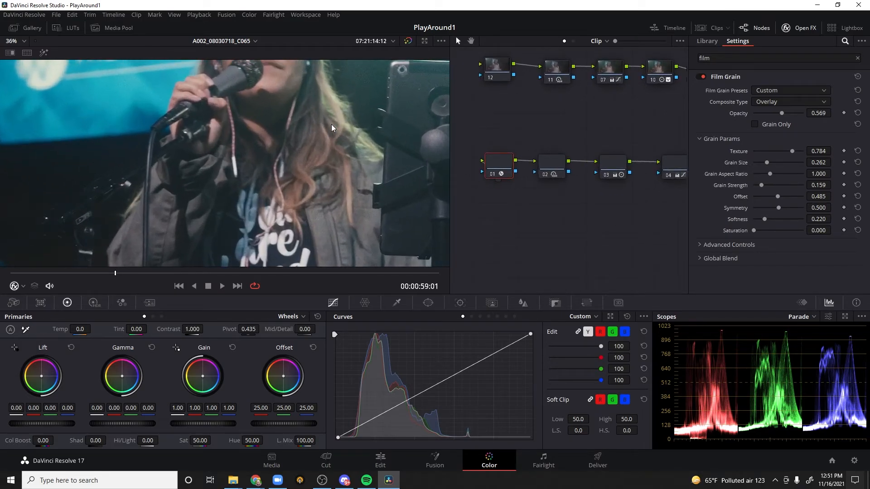
Lower the Film Grain opacity on node 01 to 0.523 and preview the grain by itself on a close-up of the stage light
scroll(249, 197, "up", 5)
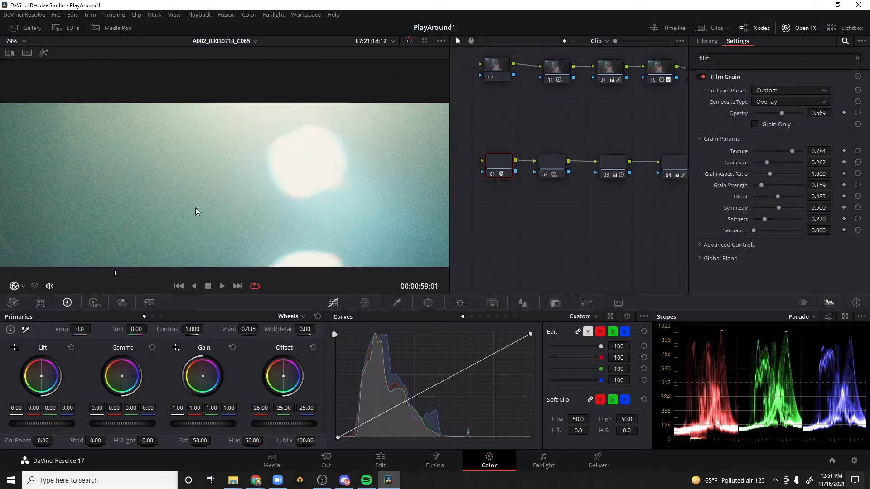
left_click_drag(506, 166, 515, 166)
left_click_drag(782, 113, 779, 114)
left_click(777, 124)
left_click(777, 123)
left_click(780, 122)
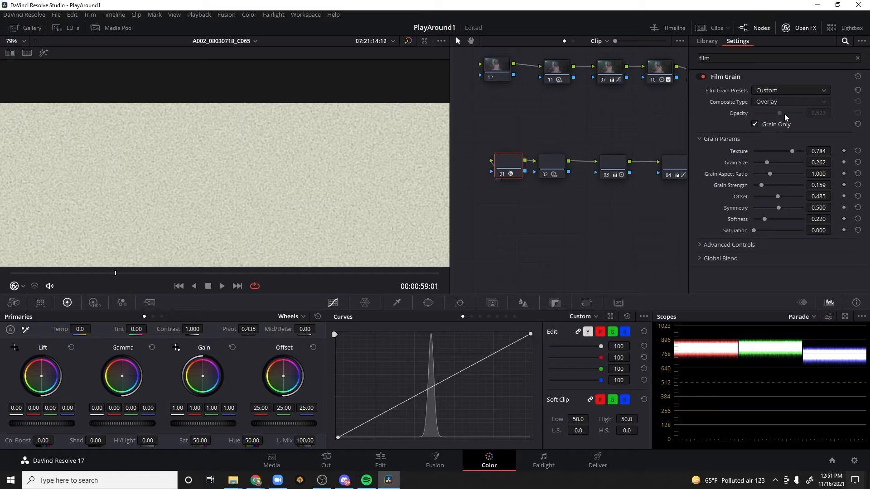
Reduce the Film Grain texture to 0.578 and grain size to 0.138, and return from the grain-only preview to the footage
left_click(775, 122)
left_click(776, 122)
left_click_drag(792, 151, 761, 160)
left_click(774, 123)
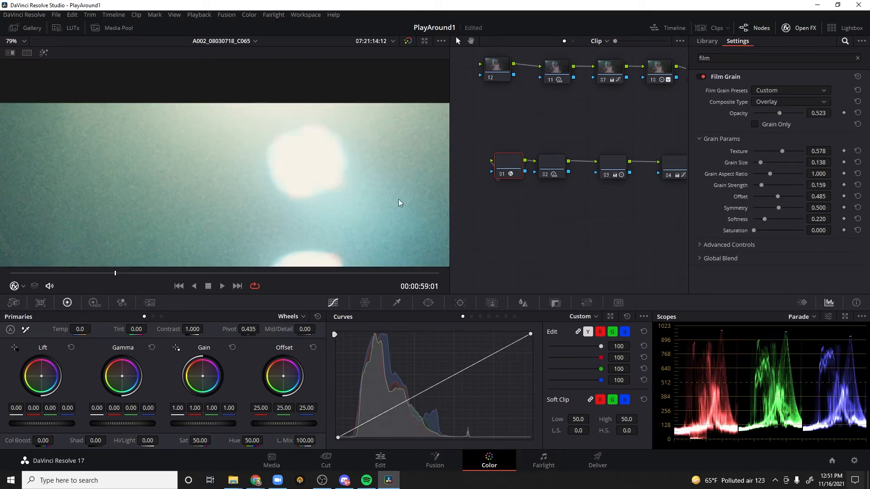
Compare the image with and without node 01's grain, and shift nodes 01 and 02 closer to node 03
key("ctrl+d")
key("ctrl+d")
key("ctrl+d")
left_click_drag(511, 173, 530, 171)
left_click(569, 171)
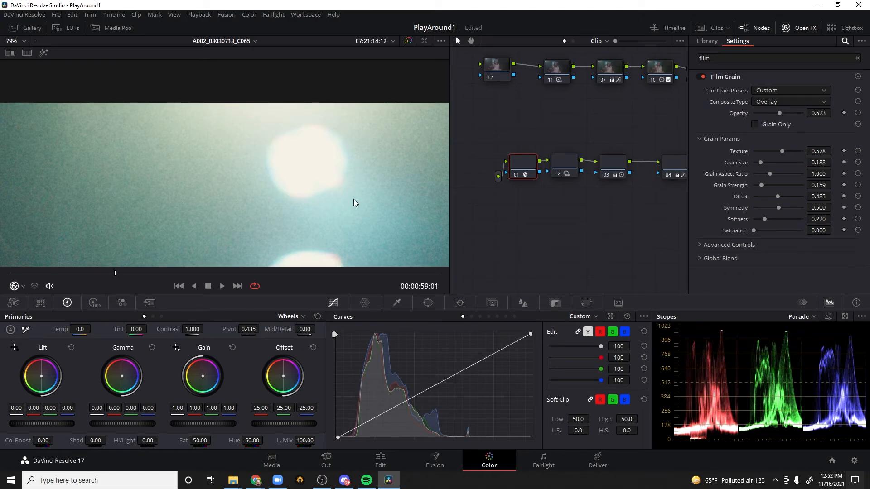
Fit the whole frame in the viewer and check the graded look on a frame further along the clip
left_click(13, 40)
left_click(14, 61)
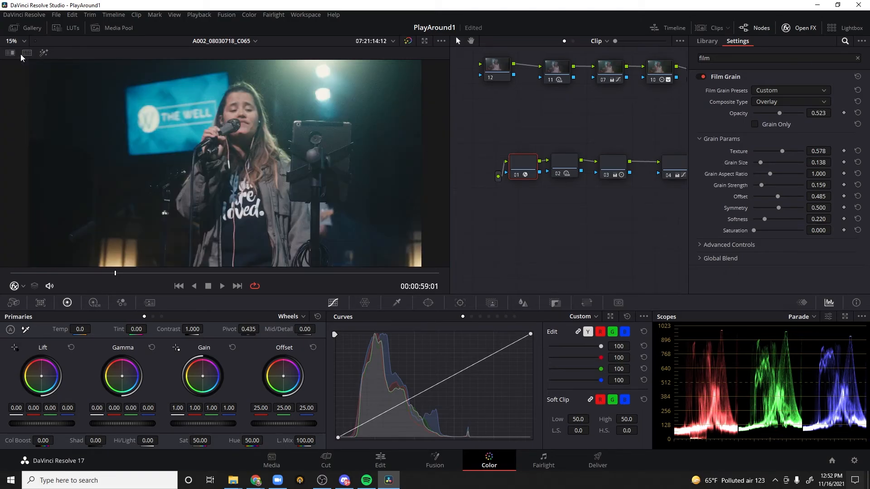
left_click(155, 273)
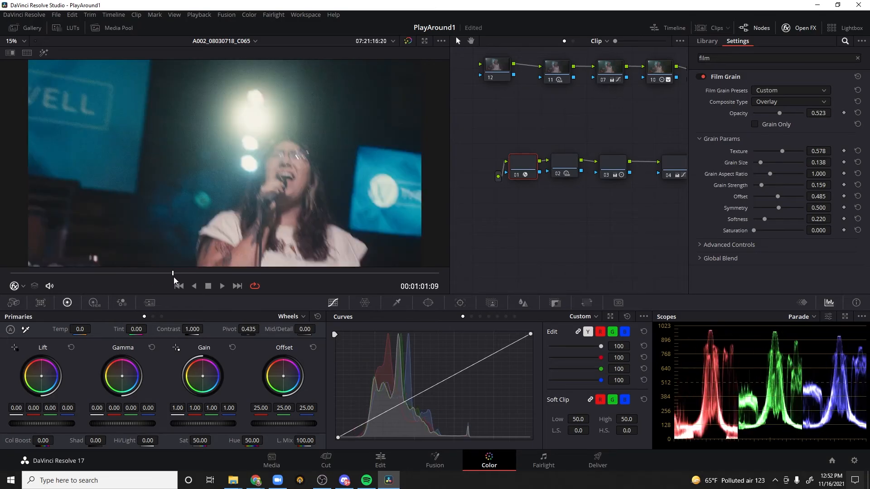